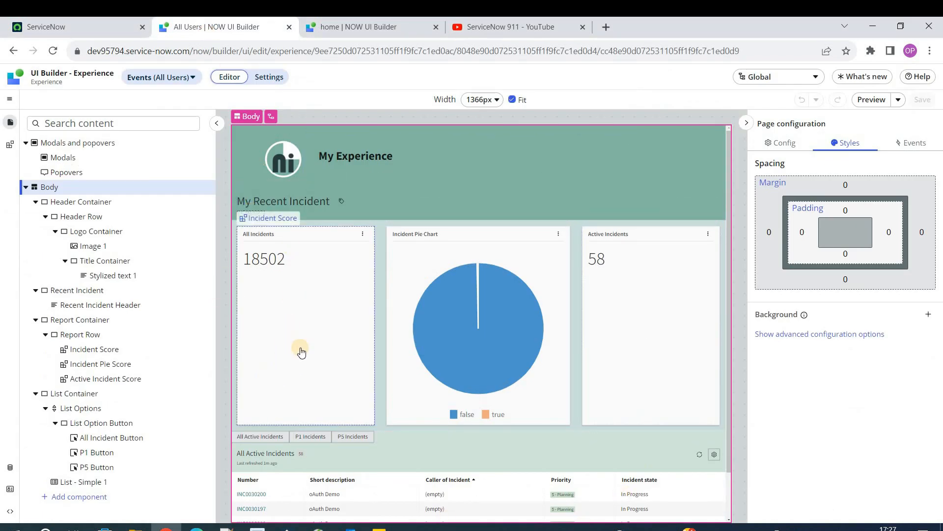
Examine the configuration of the Incident Score, Incident Pie Score and Active Incident Score components in the report row.
left_click(301, 353)
left_click(540, 347)
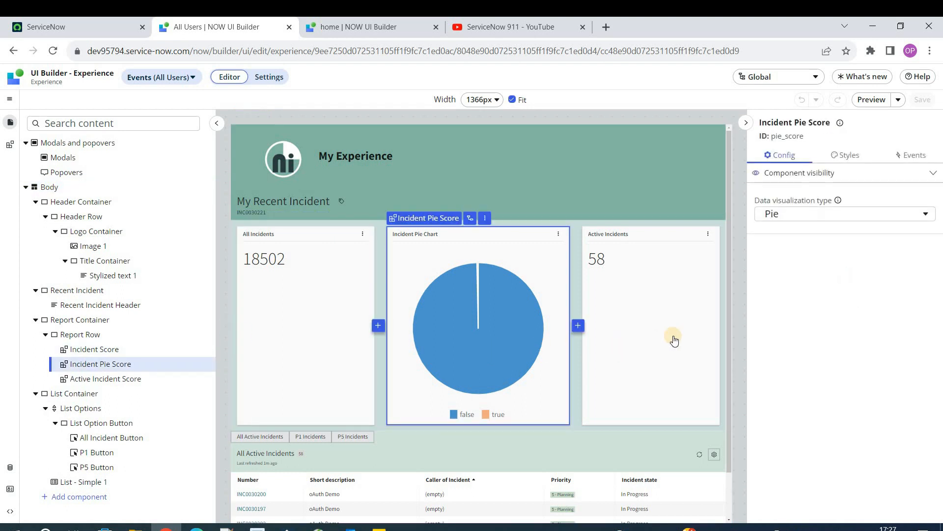
left_click(674, 340)
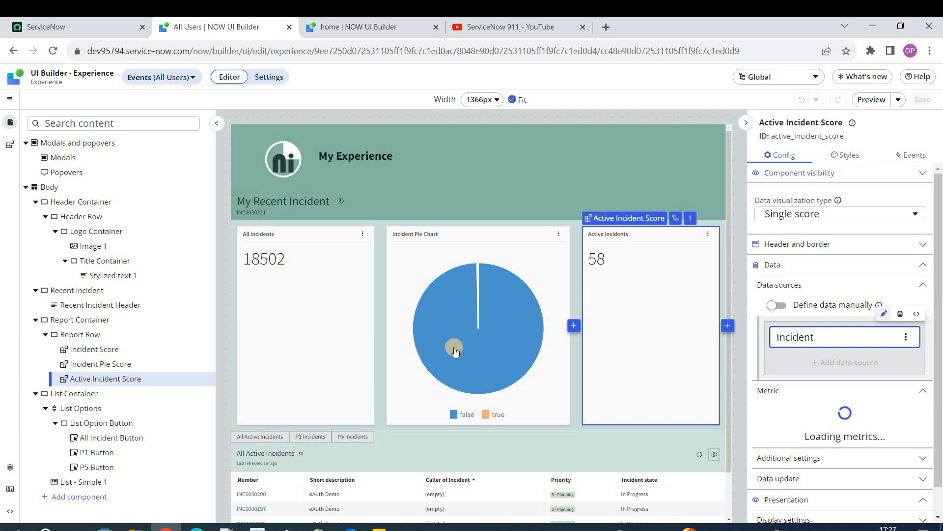
left_click(316, 281)
left_click(477, 270)
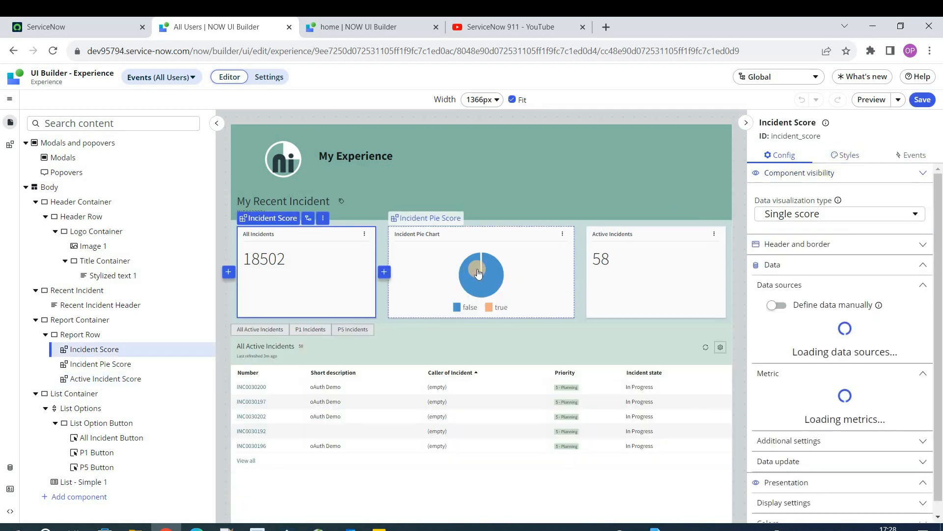
left_click(664, 259)
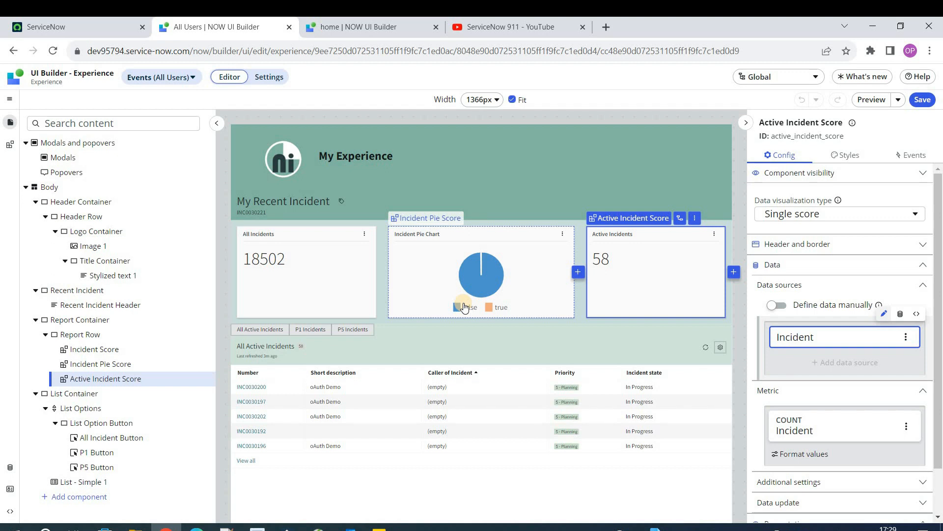
left_click(460, 288)
left_click(316, 280)
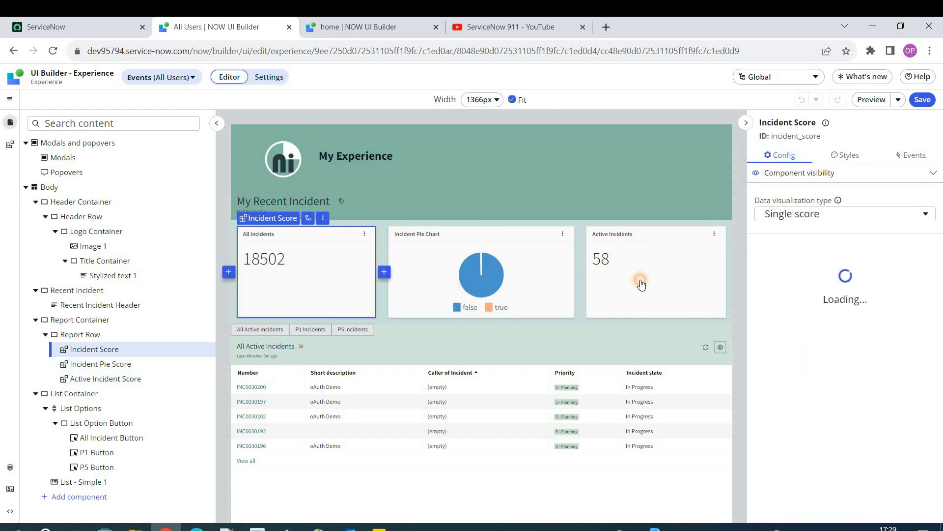
left_click(640, 280)
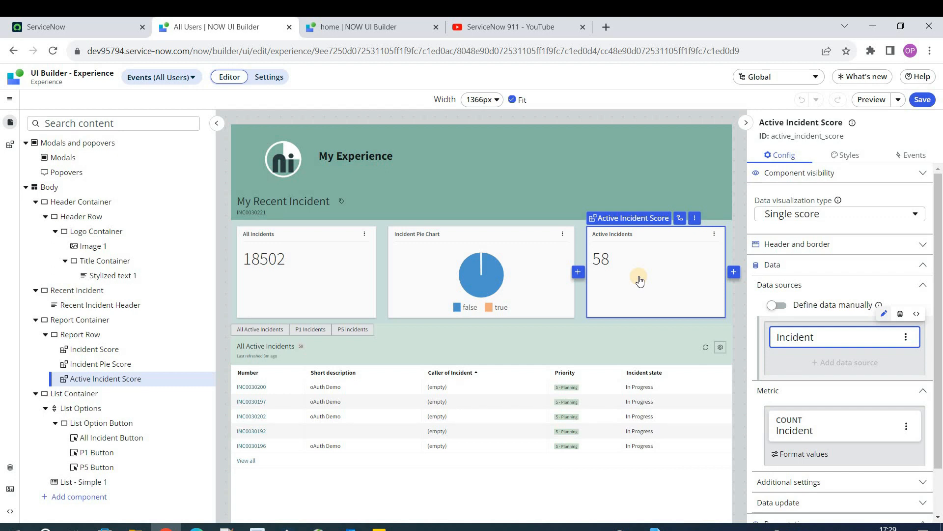
View the data resources of the All Users page and close them again.
left_click(10, 467)
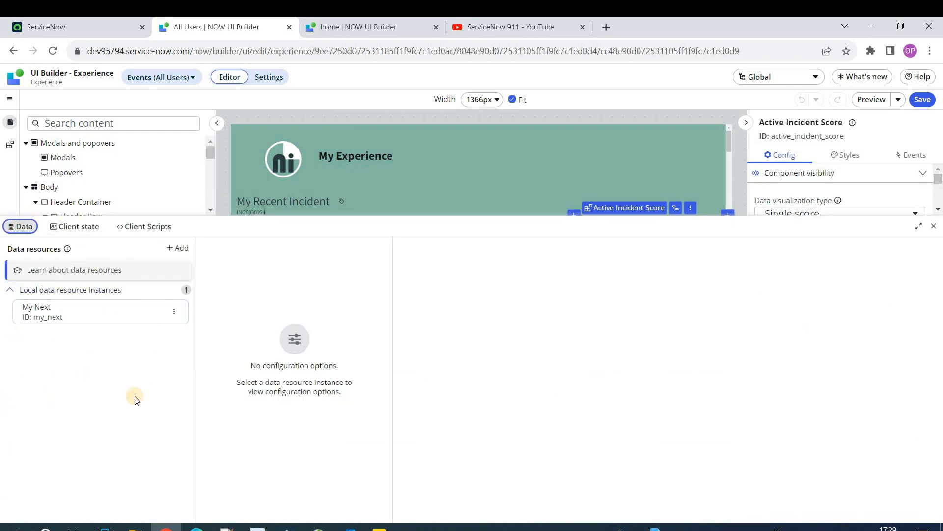
left_click(698, 160)
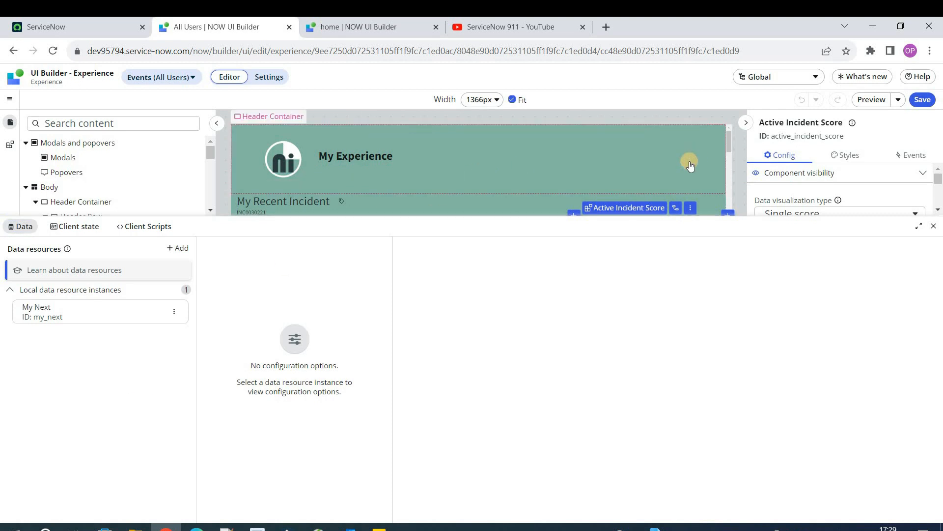
left_click(933, 226)
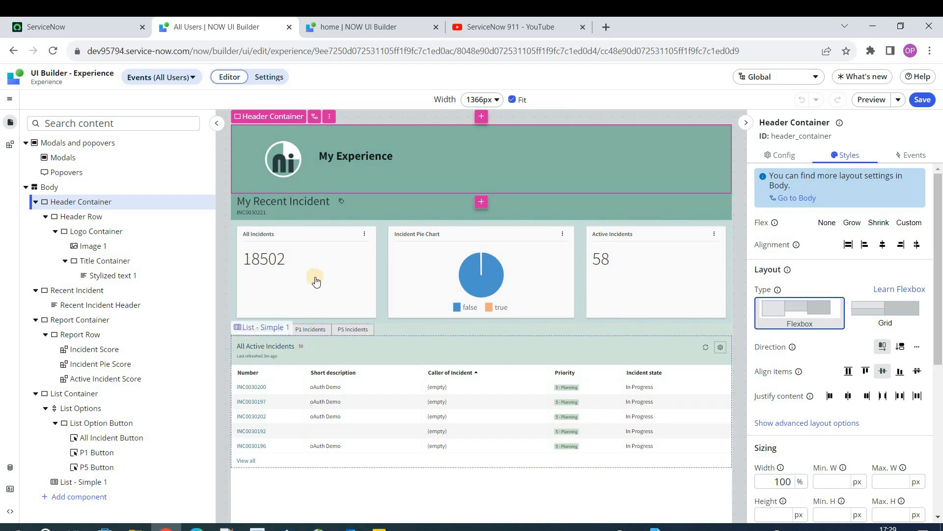
Look over the three report components and inspect the data configuration of the List - Simple 1 component.
left_click(316, 281)
left_click(438, 270)
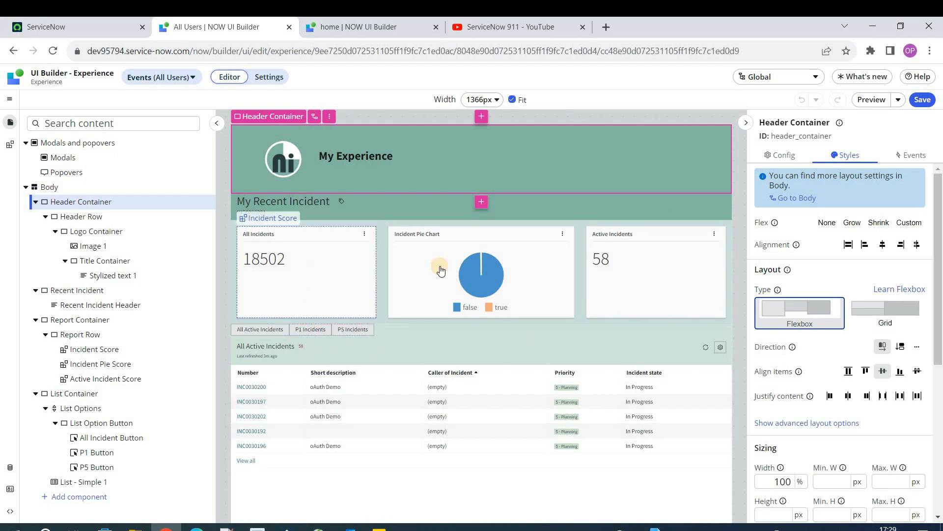
left_click(689, 272)
left_click(524, 434)
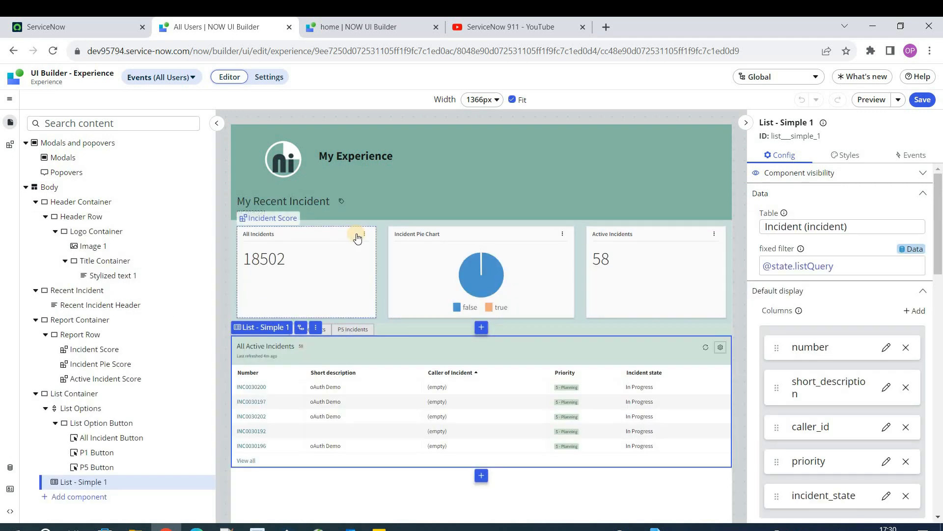
Switch to the home page of My First Exp From Scratch and review its local data resource instances.
left_click(376, 20)
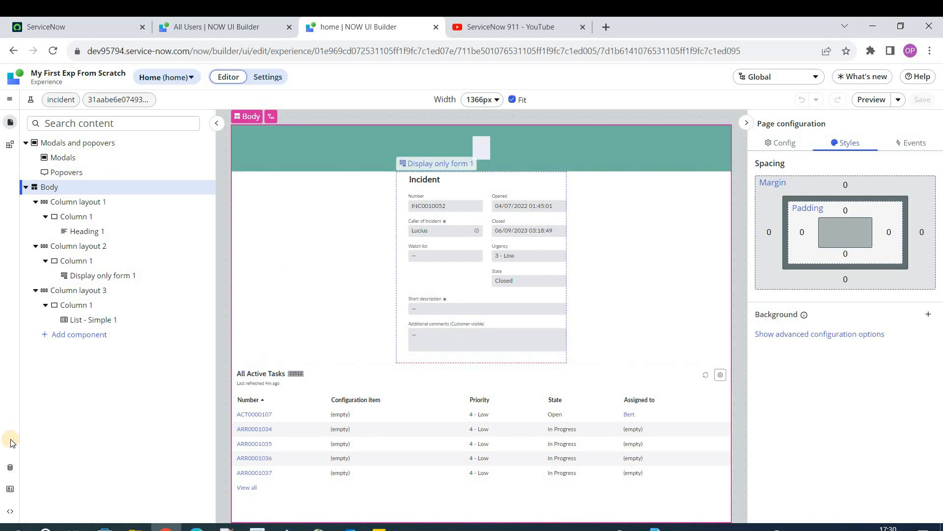
left_click(10, 467)
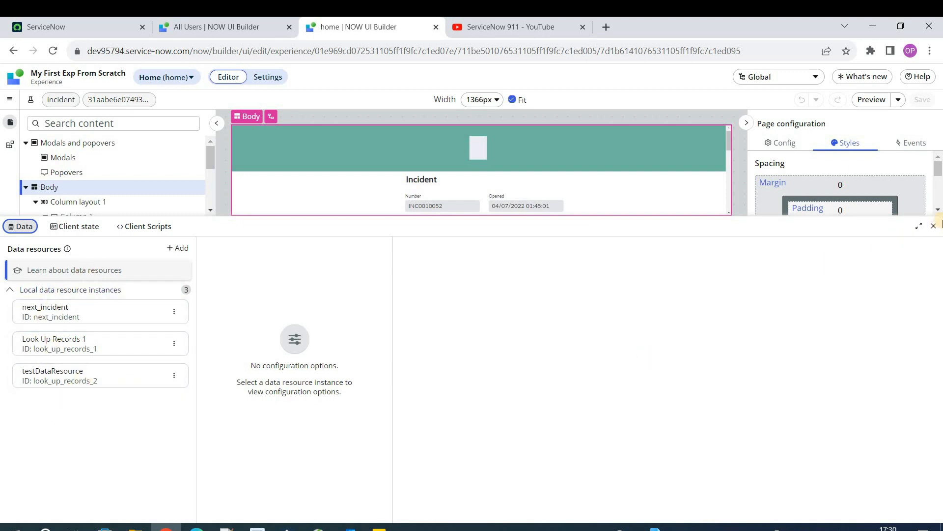
left_click(934, 226)
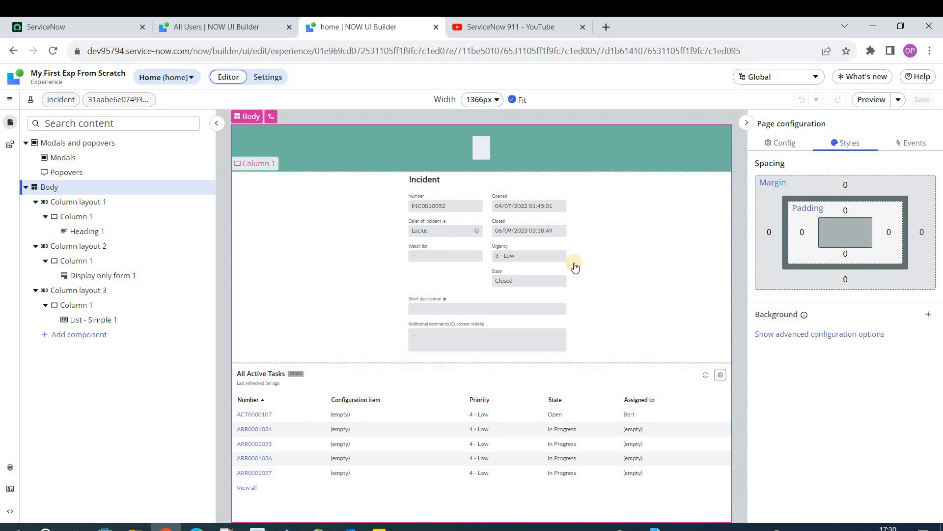
Inspect the Sys ID data binding of the Display only form 1 component.
left_click(459, 274)
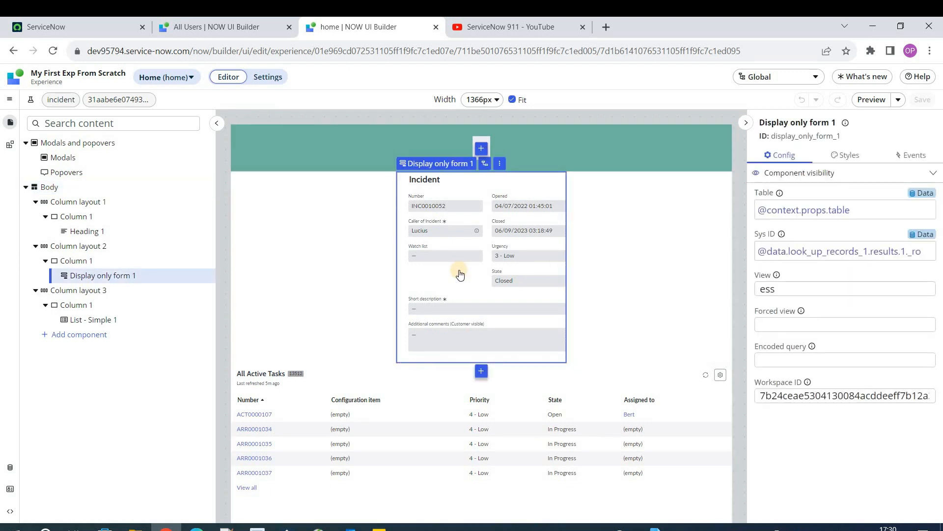
left_click(779, 251)
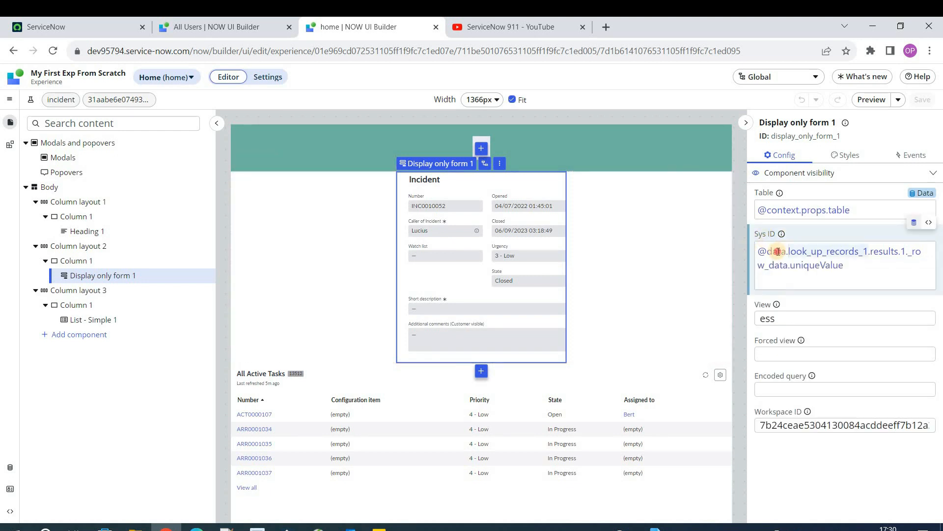
double_click(778, 251)
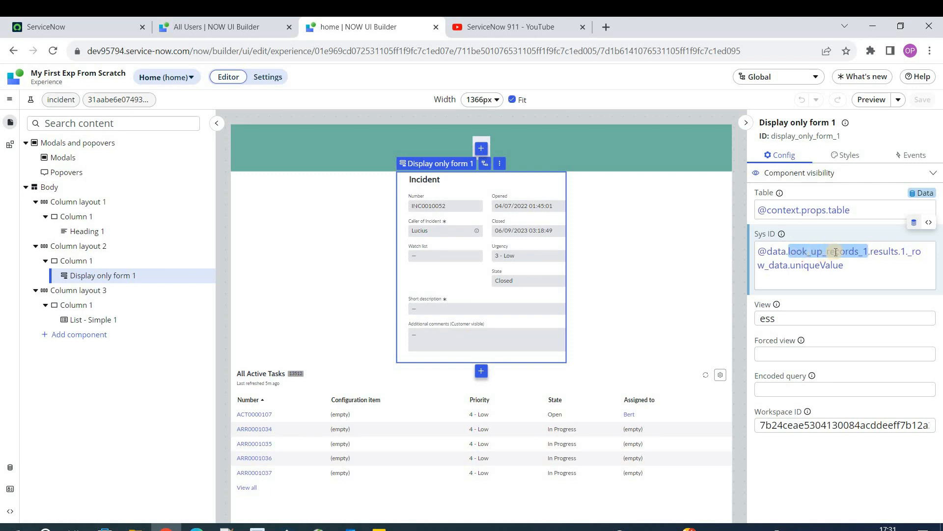
Examine the results array returned by the Look Up Records 1 data resource, then return to the page.
left_click(9, 467)
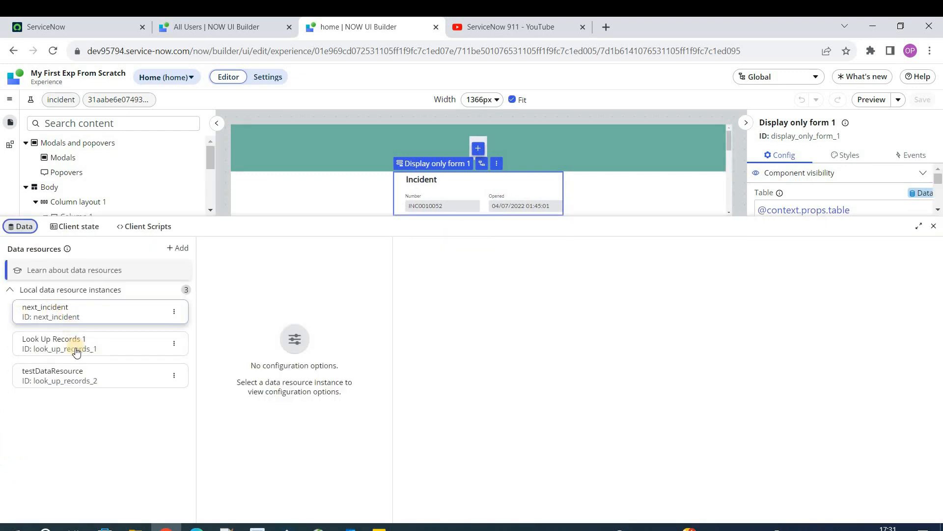
left_click(76, 350)
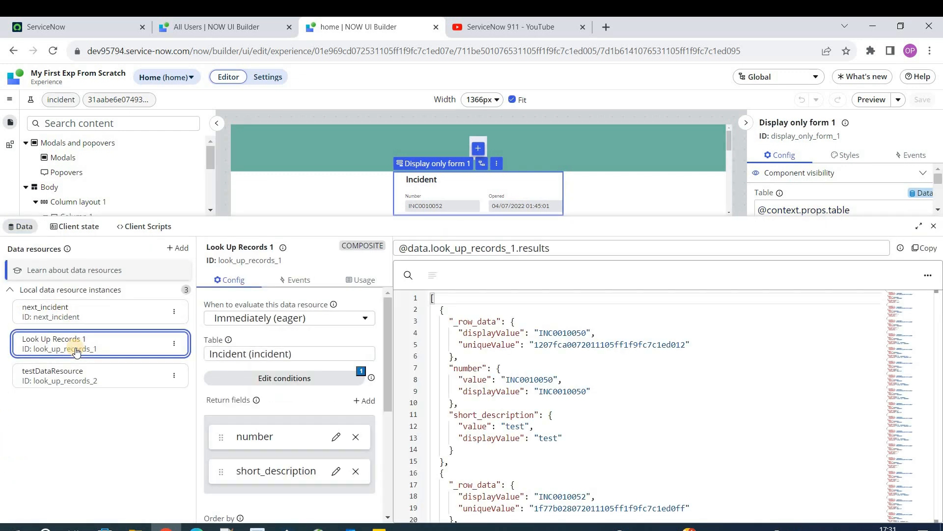
left_click_drag(468, 358, 497, 507)
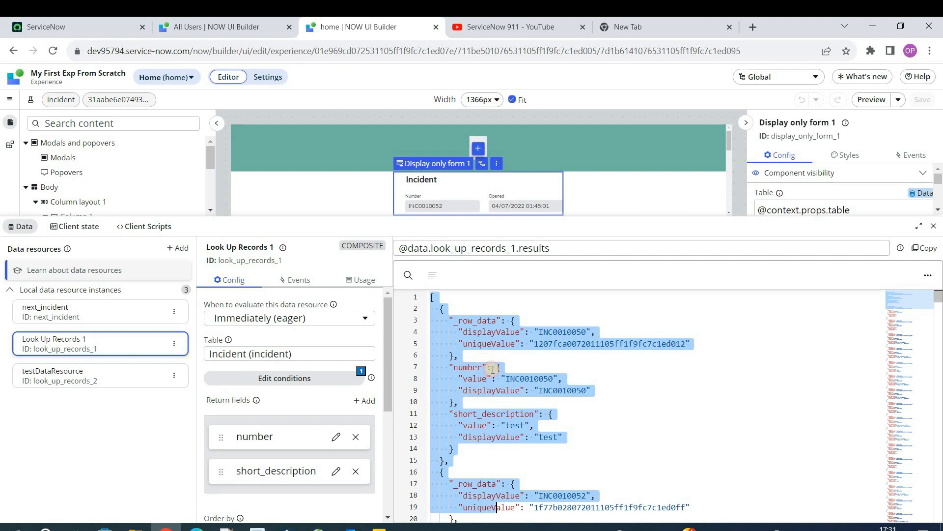
left_click(474, 357)
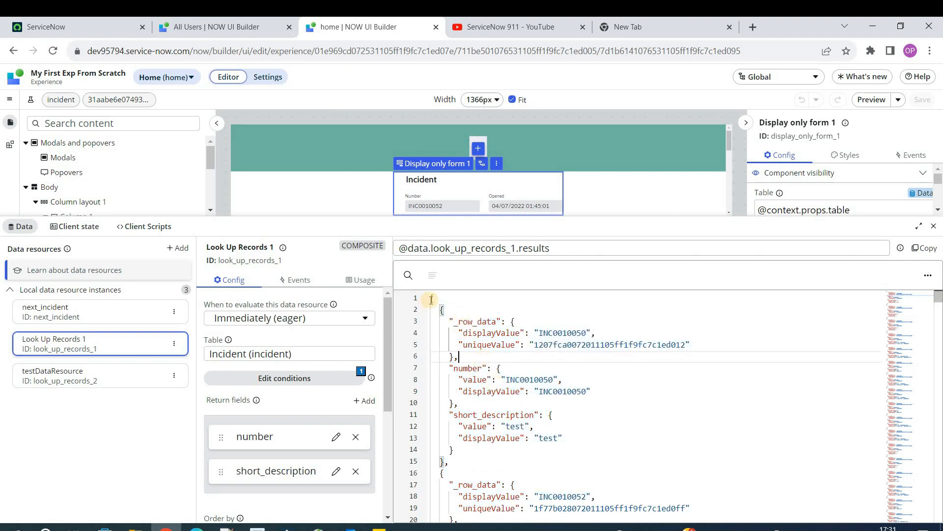
left_click_drag(432, 297, 491, 414)
left_click_drag(536, 504, 535, 507)
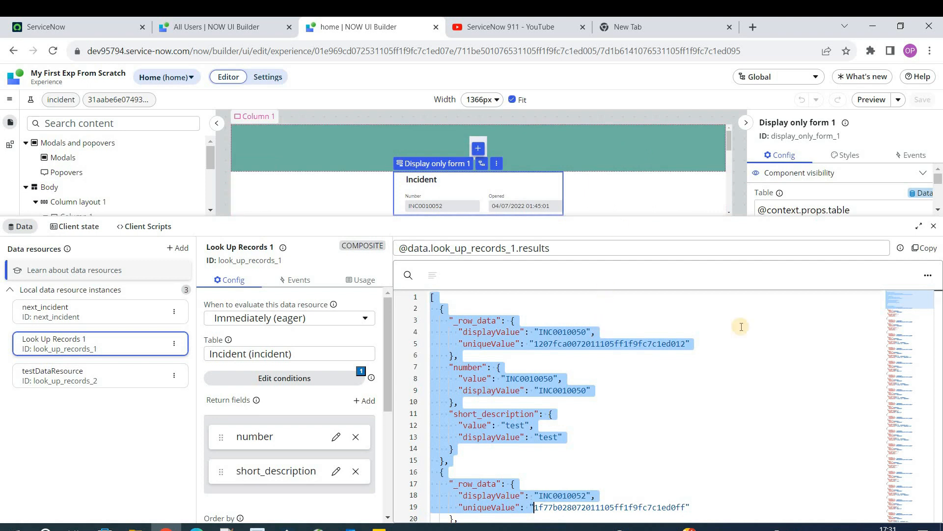
left_click(934, 226)
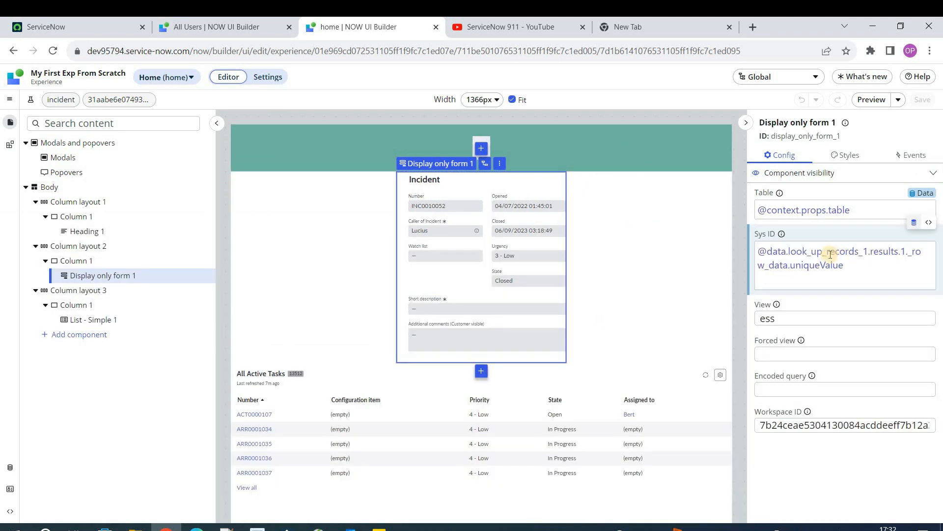
Highlight the look_up_records_1 and row data parts of the form's Sys ID expression.
double_click(830, 253)
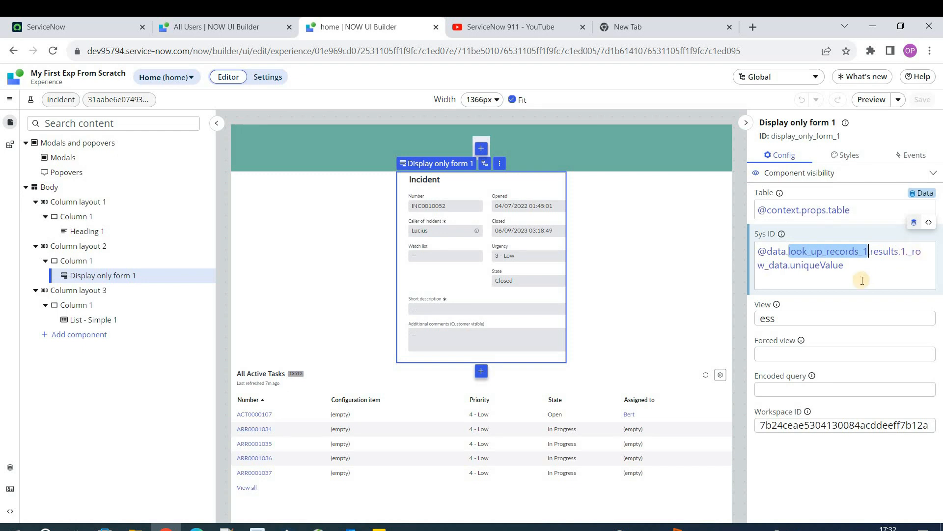
left_click(808, 267)
key("shift+Home")
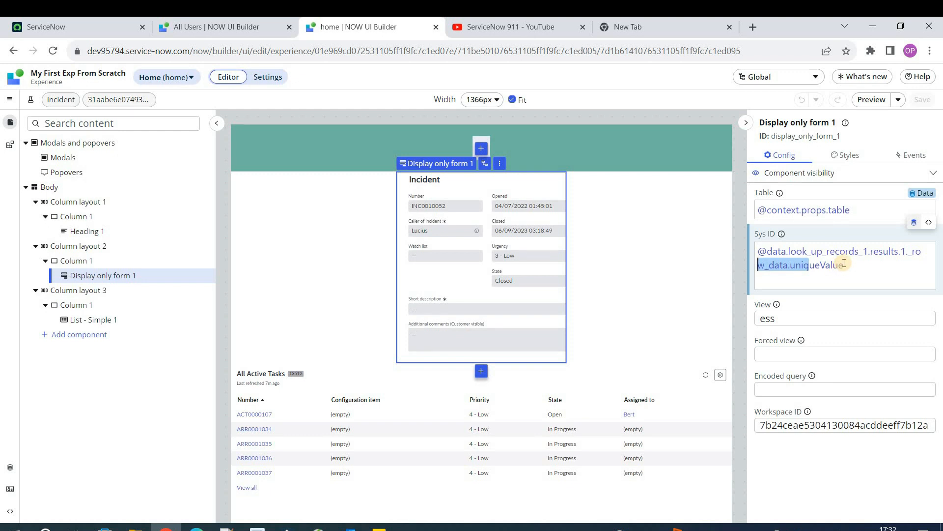
Open the Look Up Records 1 results again and highlight the complete first record object.
left_click(9, 469)
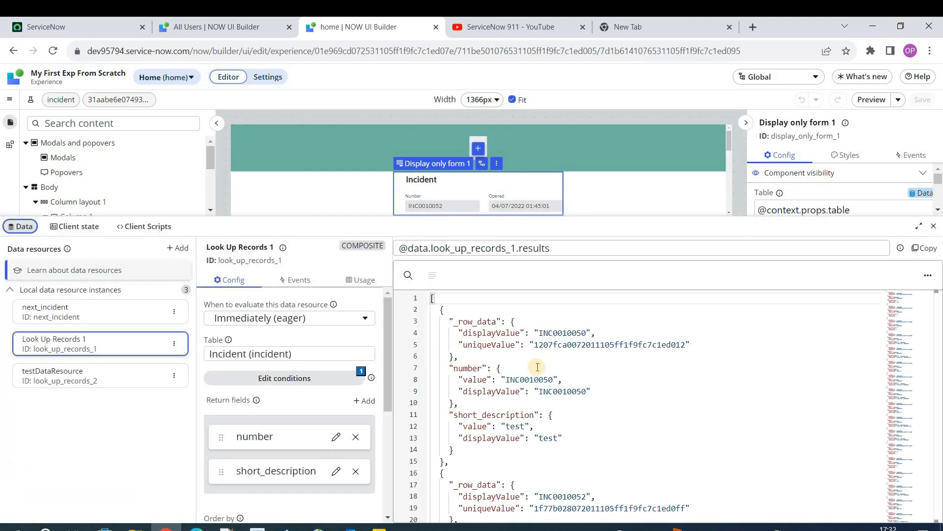
left_click_drag(432, 300, 486, 368)
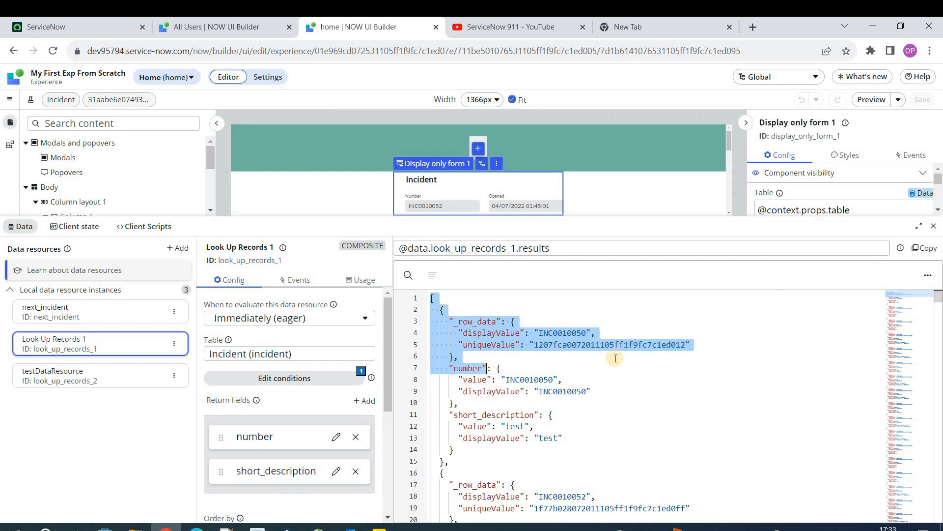
left_click(464, 356)
left_click_drag(441, 310, 471, 462)
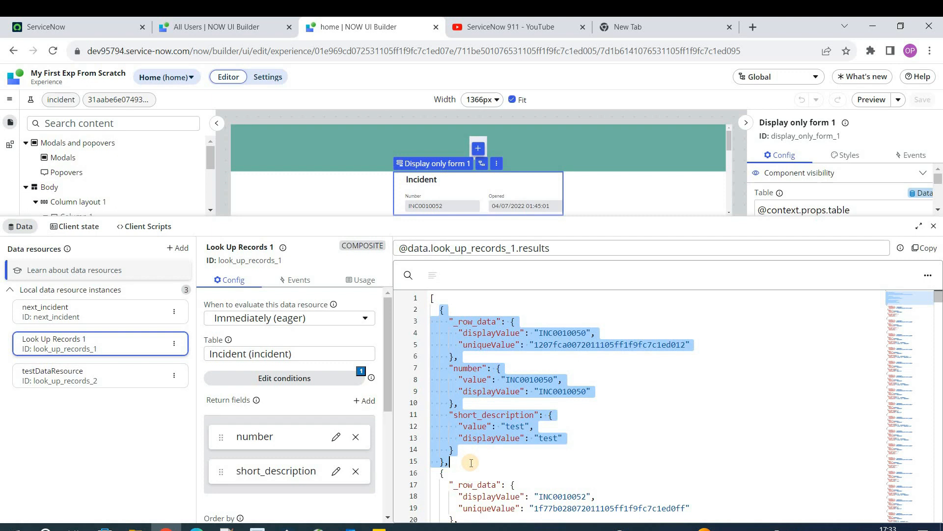
Examine the second record of the results, highlighting its _row_data key, uniqueValue key and displayValue, then close the data resources.
scroll(450, 431, "down", 2)
scroll(450, 432, "down", 3)
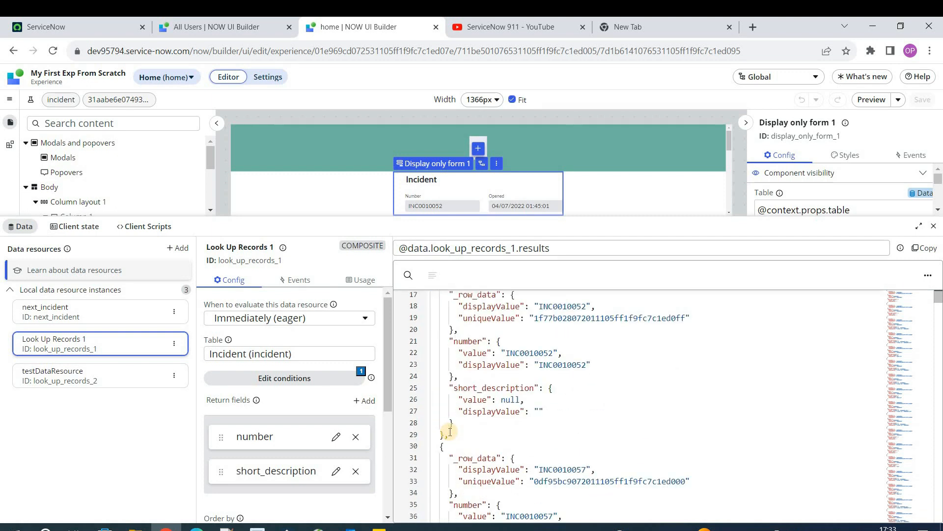
scroll(449, 429, "up", 1)
left_click_drag(441, 321, 462, 475)
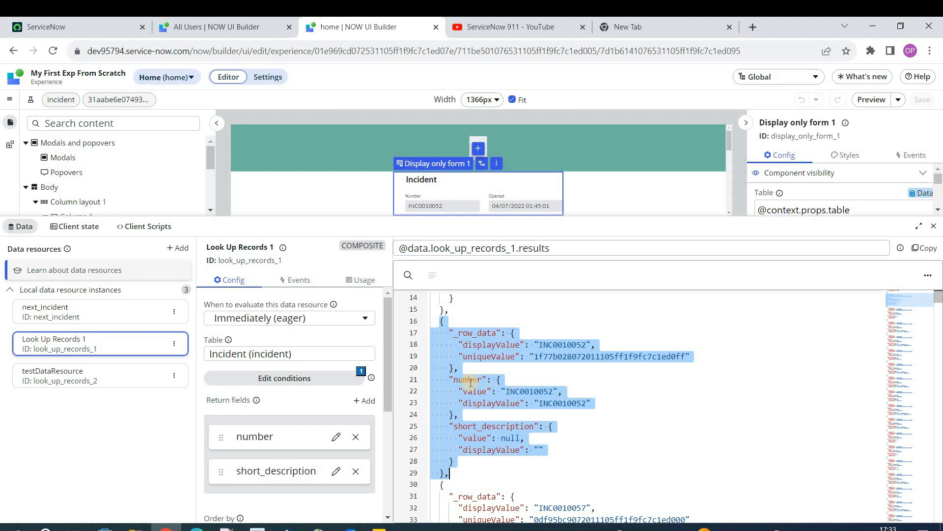
double_click(473, 335)
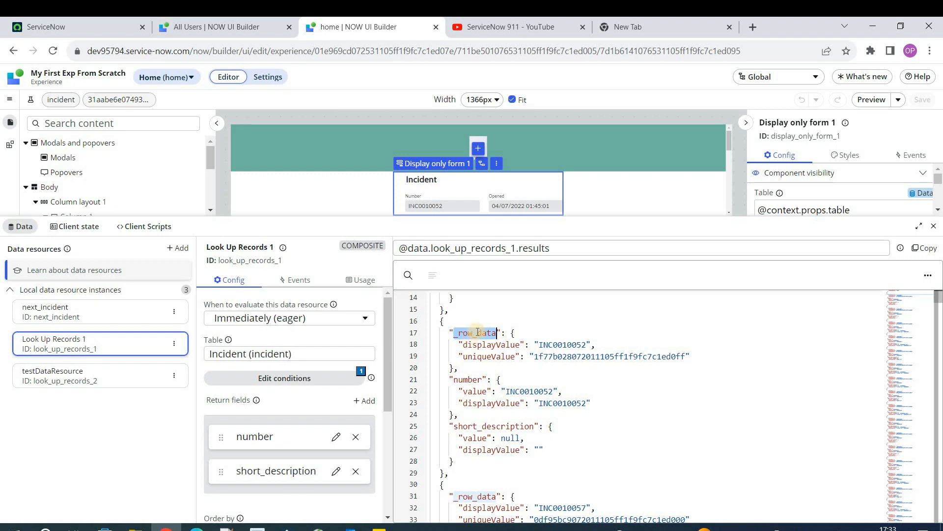
double_click(493, 359)
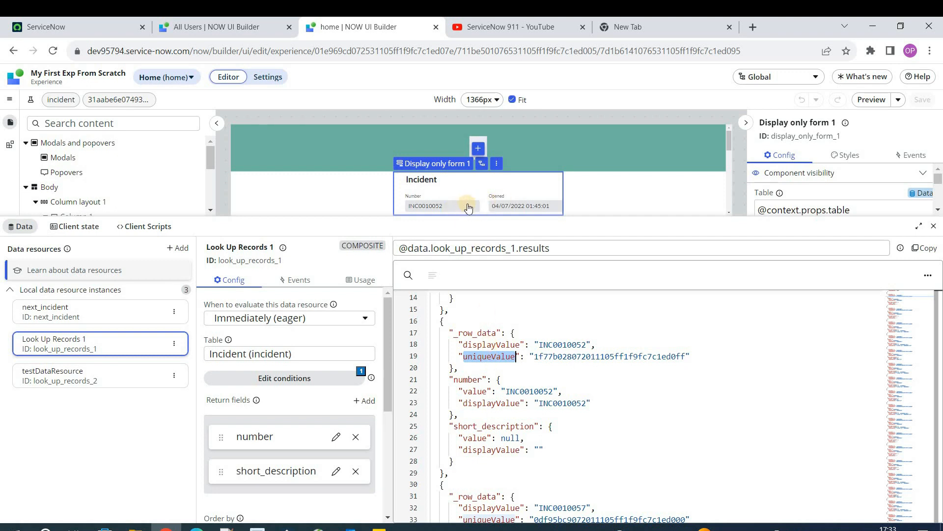
double_click(554, 345)
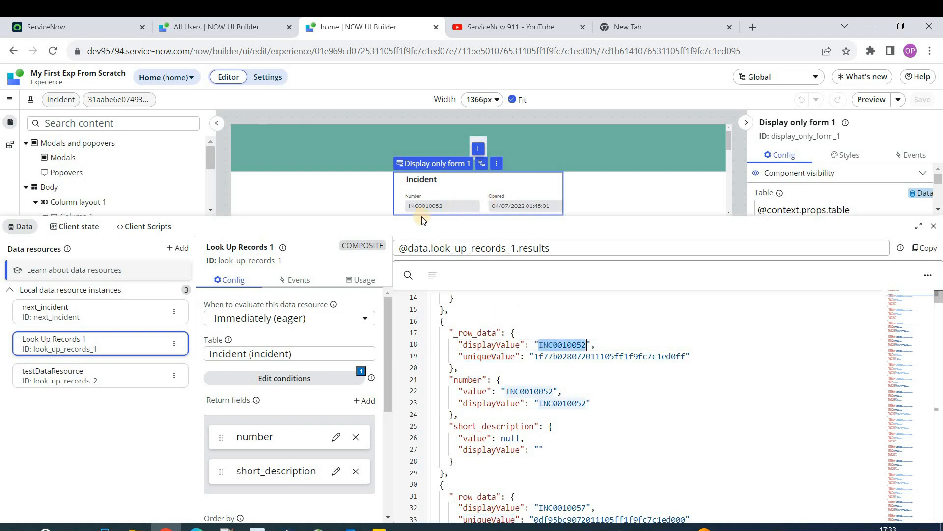
left_click(934, 225)
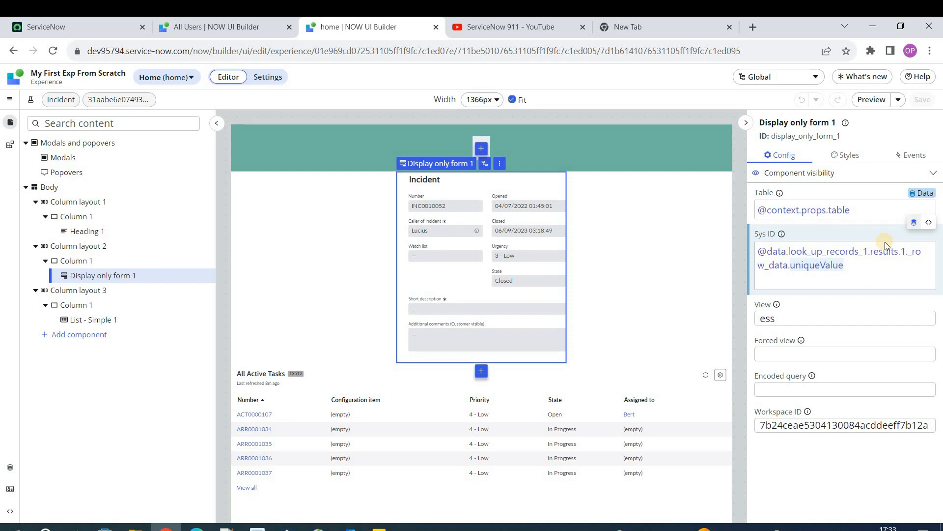
Compare the Look Up Records 1 results with the form's Sys ID expression, then return to the display-only form on the page.
left_click(11, 469)
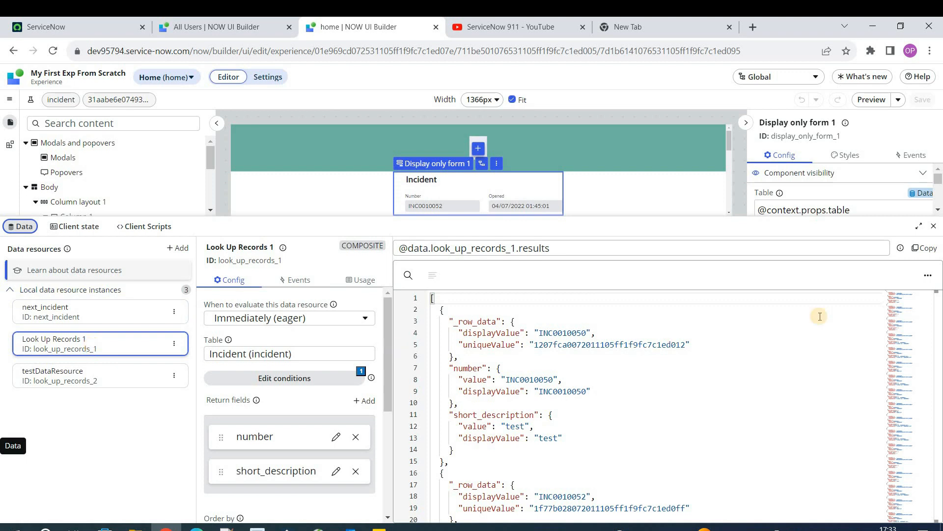
left_click(932, 229)
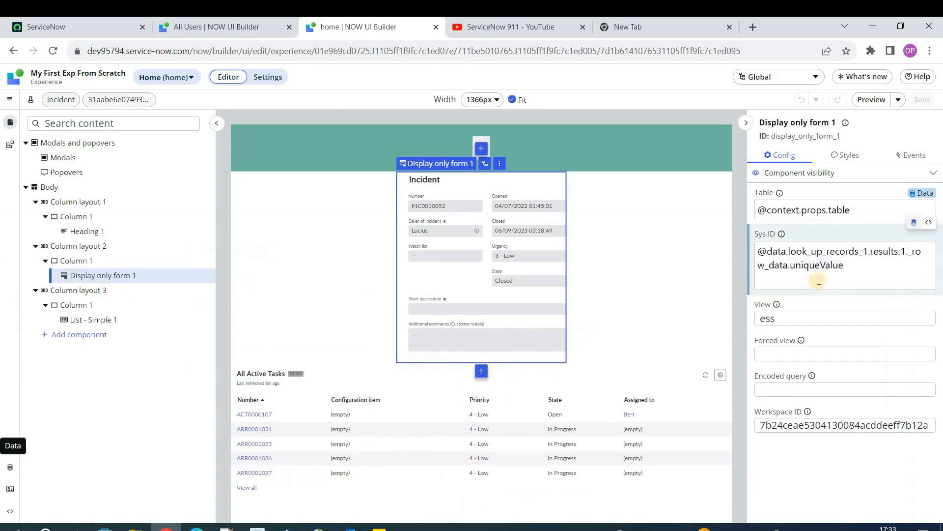
left_click(758, 251)
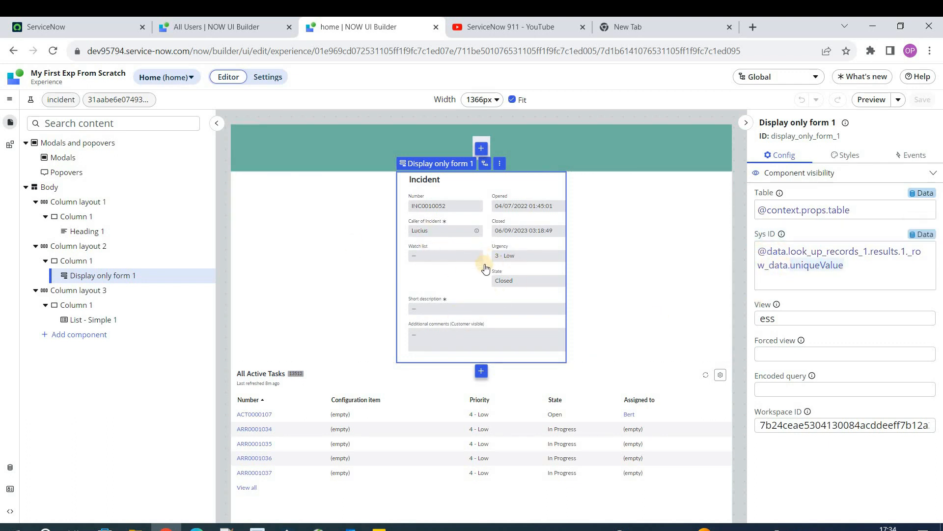
left_click(499, 273)
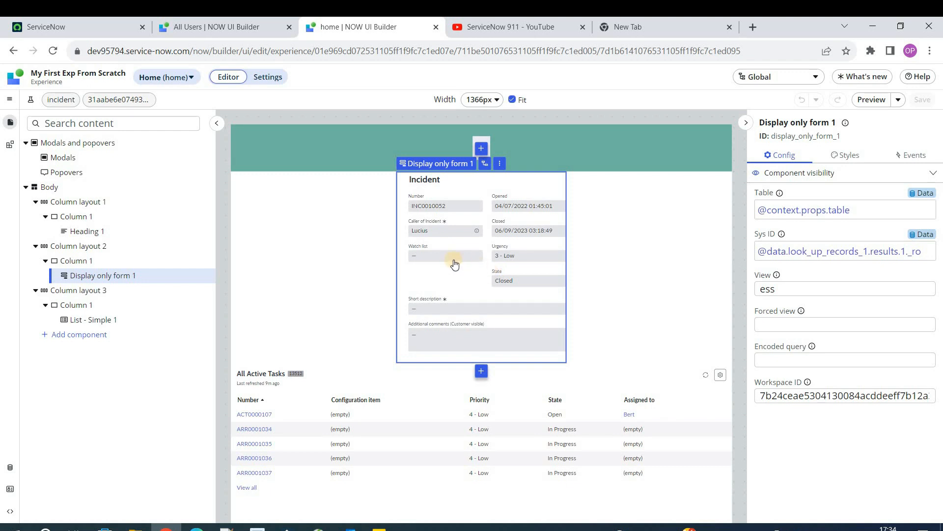
Open the catalogue for adding a data resource and browse the resources of the Global application.
left_click(10, 465)
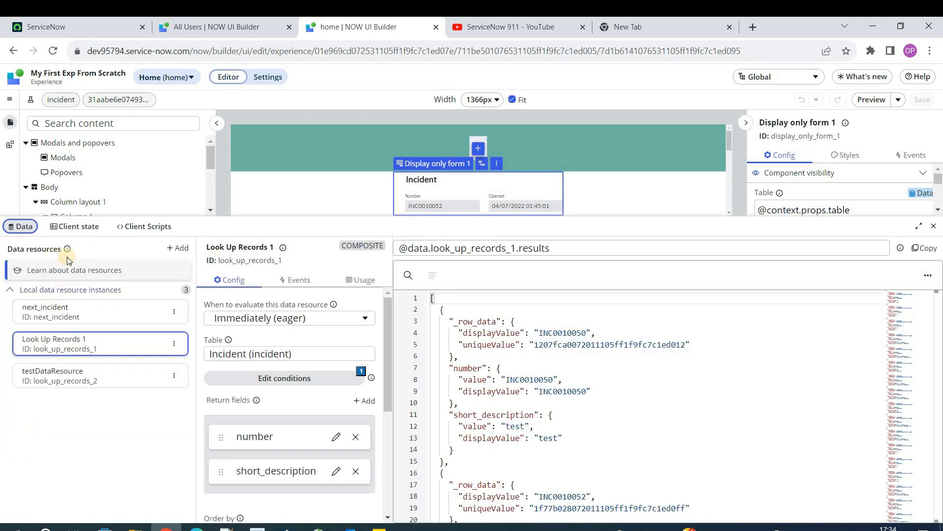
left_click(170, 251)
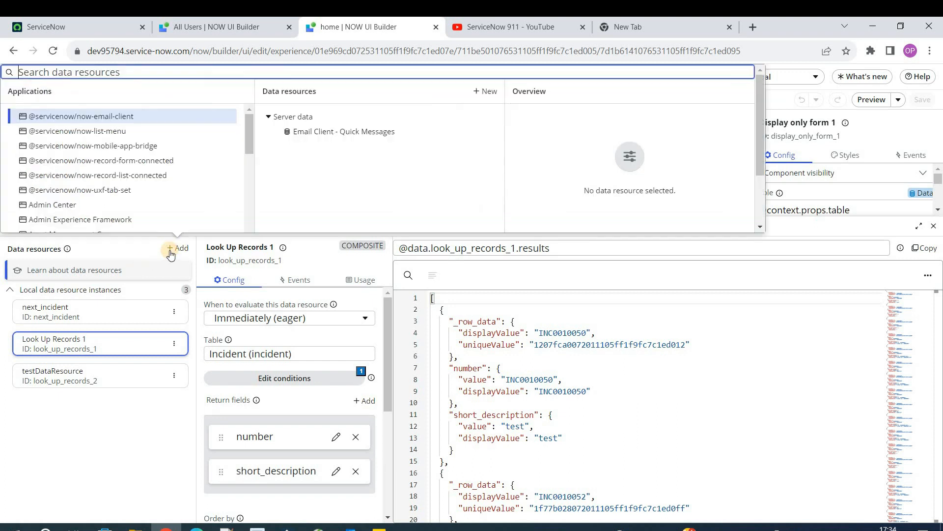
left_click_drag(252, 143, 255, 224)
left_click(58, 182)
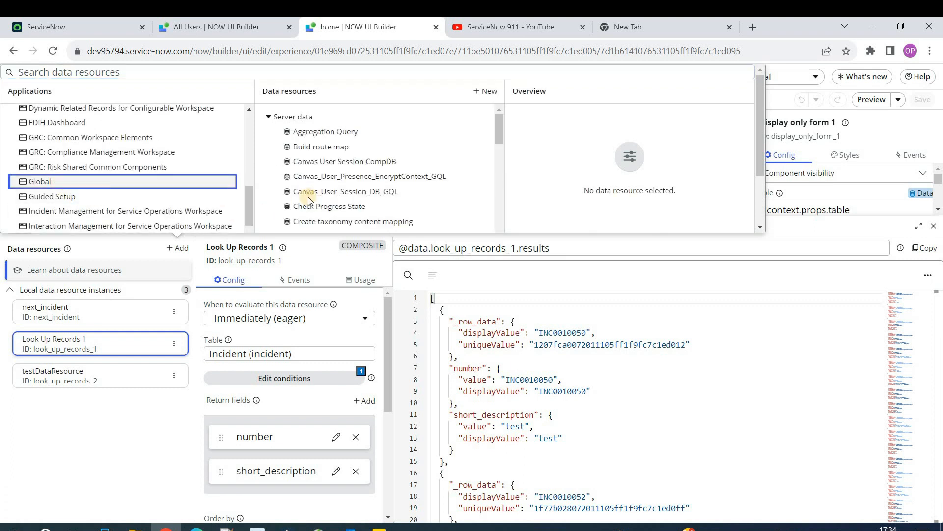
left_click_drag(501, 125, 511, 213)
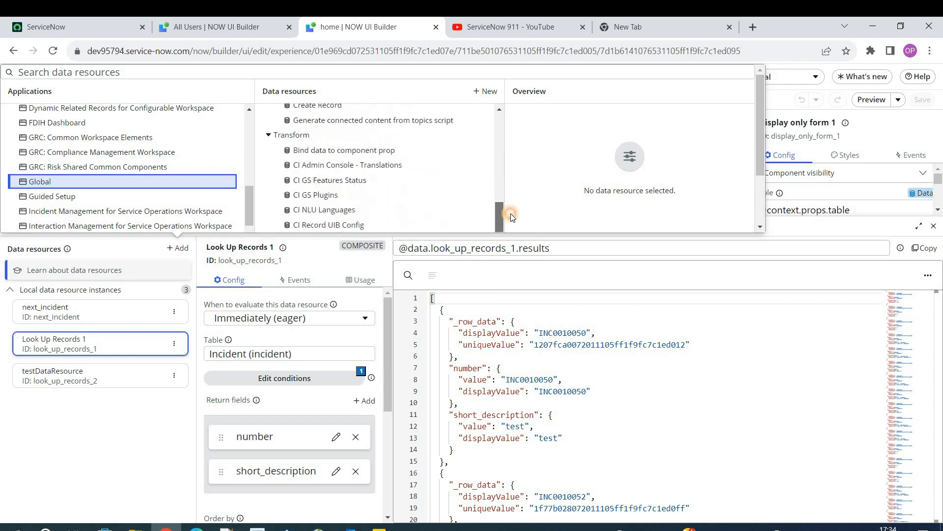
left_click_drag(497, 153, 500, 113)
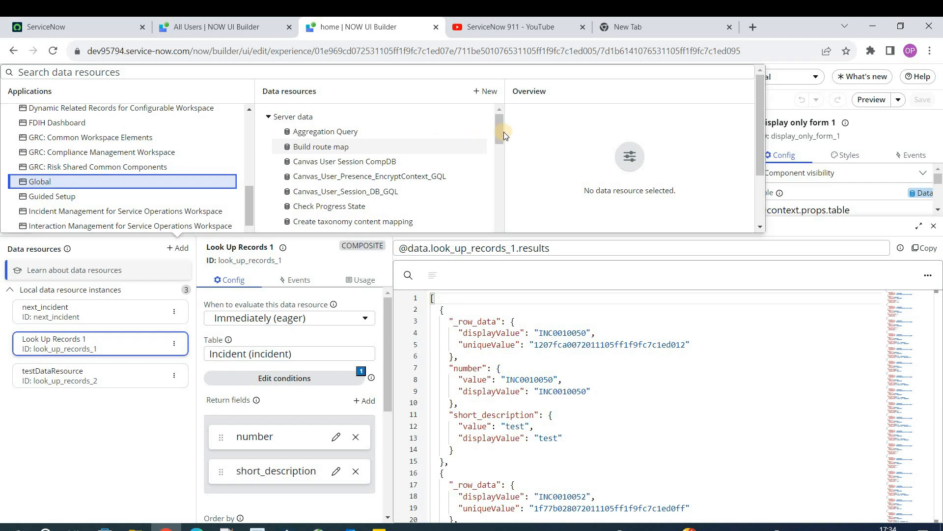
Review the description and configuration notes of Look Up Records, then add this data resource to the page.
left_click(504, 150)
left_click_drag(505, 153, 503, 184)
left_click(349, 187)
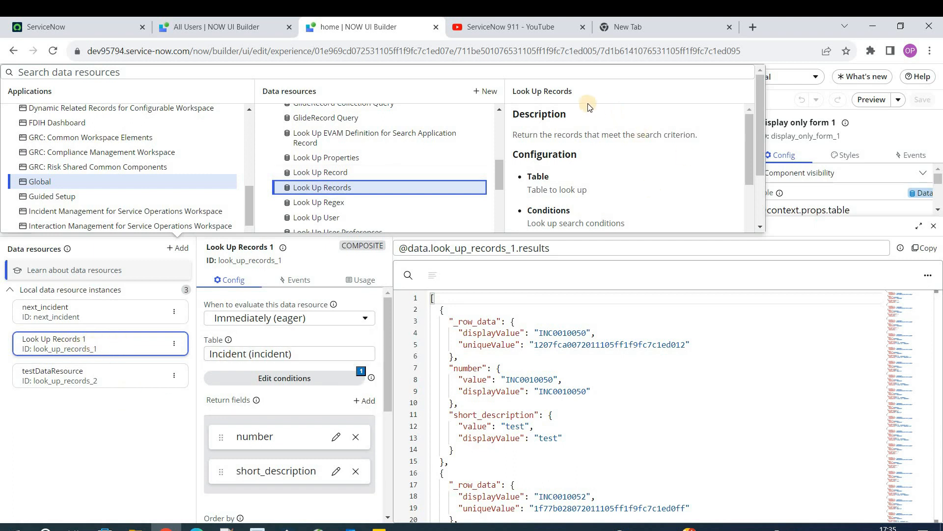
triple_click(551, 139)
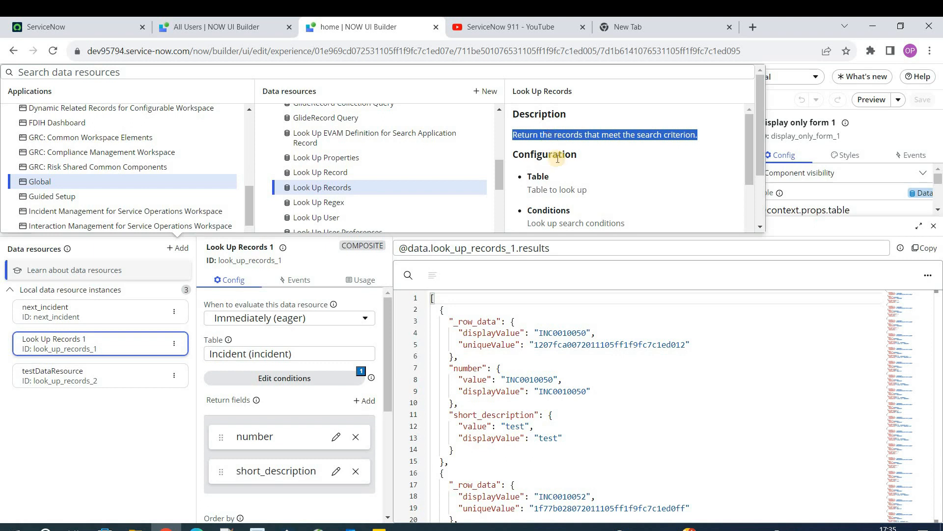
scroll(685, 192, "down", 5)
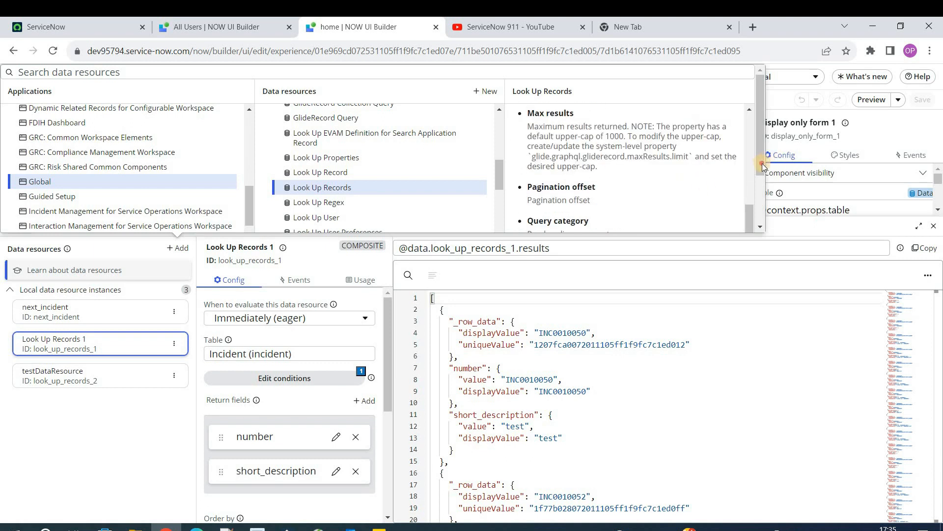
left_click_drag(762, 163, 764, 234)
left_click(743, 221)
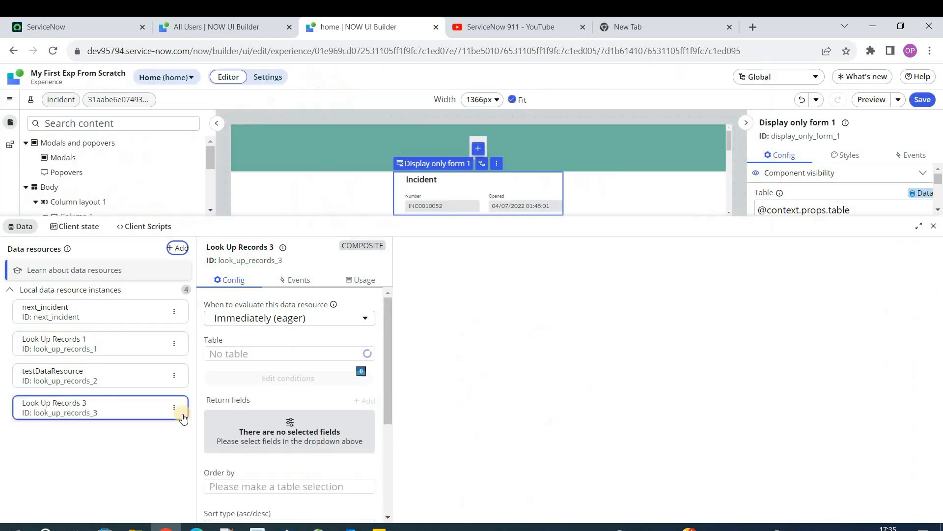
Set the table of the new Look Up Records 3 data resource to Change Request.
left_click(84, 418)
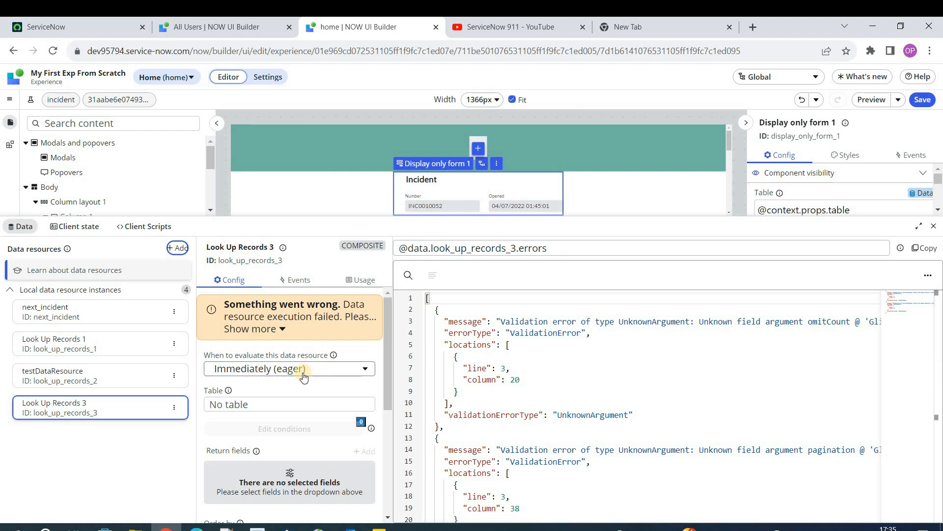
left_click(292, 405)
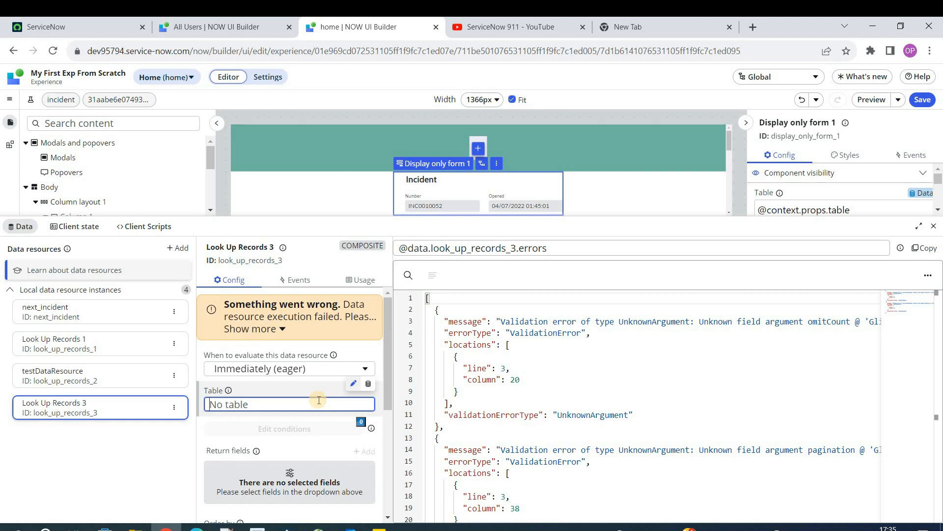
type("ch")
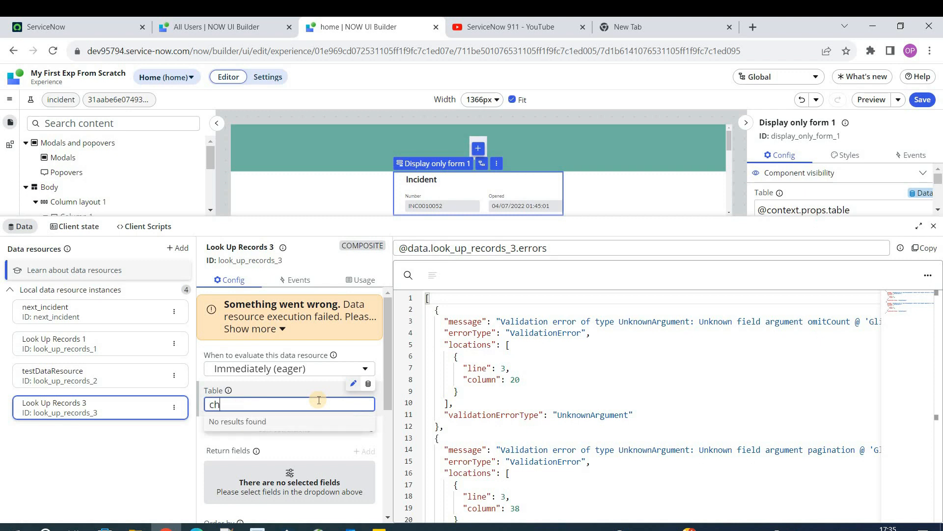
type("ange Request")
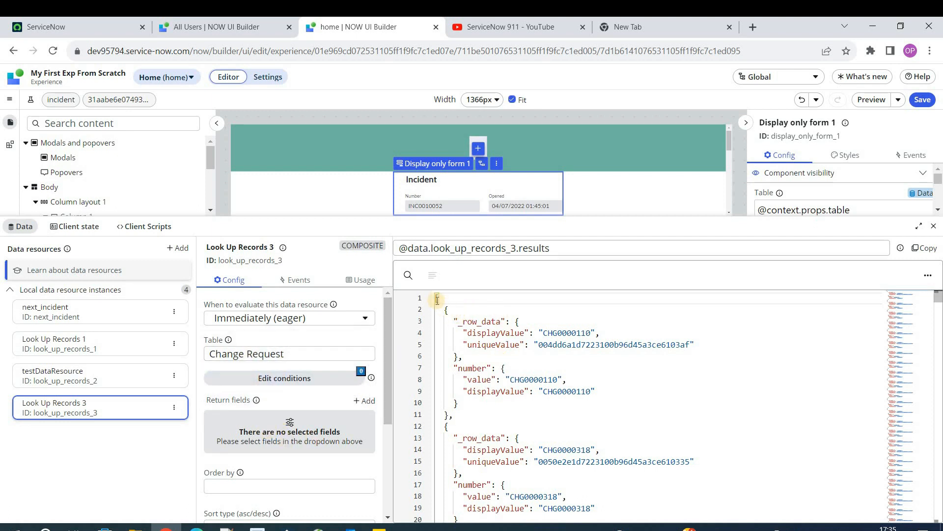
Examine the first change request in the results, highlighting its number object, _row_data, displayValue and uniqueValue.
left_click_drag(436, 298, 463, 356)
left_click_drag(494, 504, 485, 378)
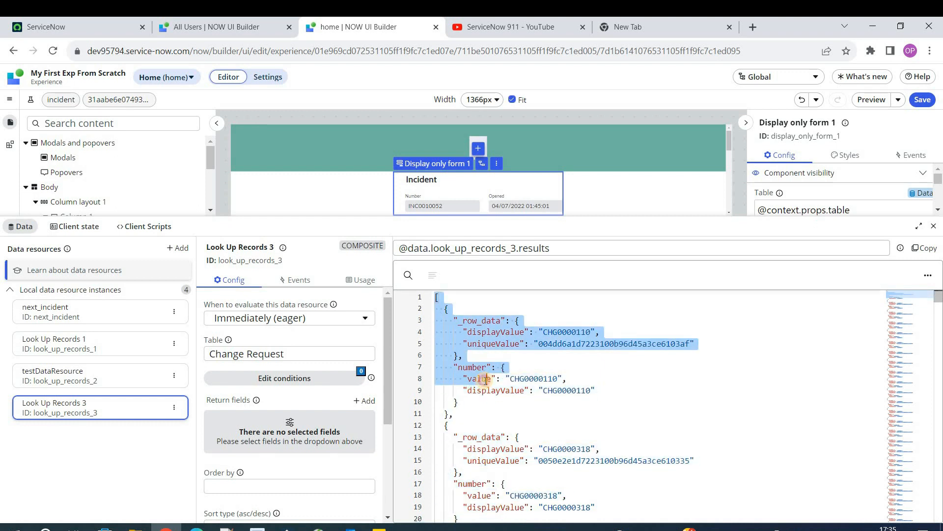
left_click_drag(453, 367, 468, 390)
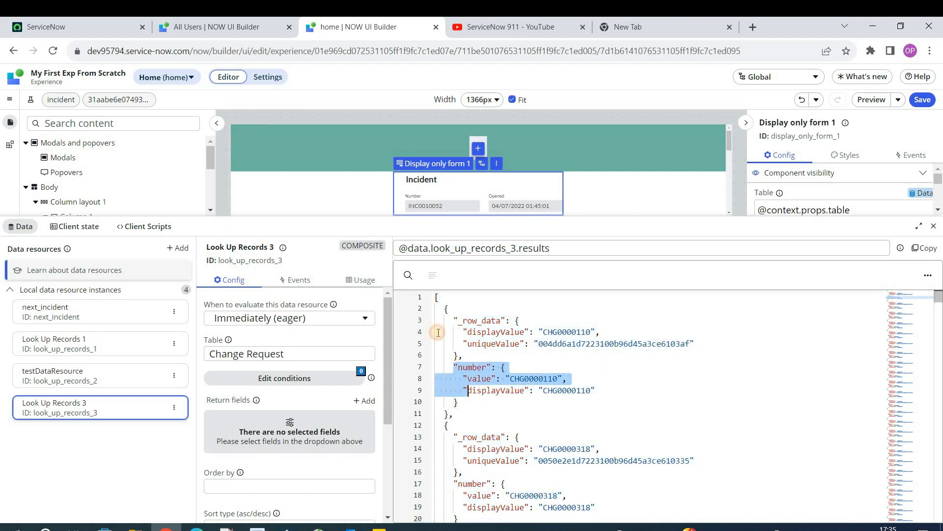
left_click_drag(444, 320, 472, 343)
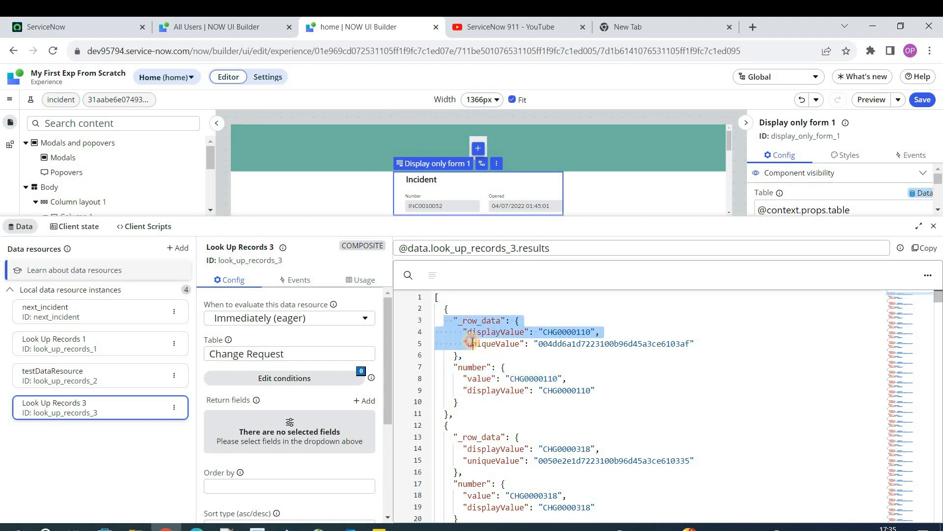
double_click(563, 333)
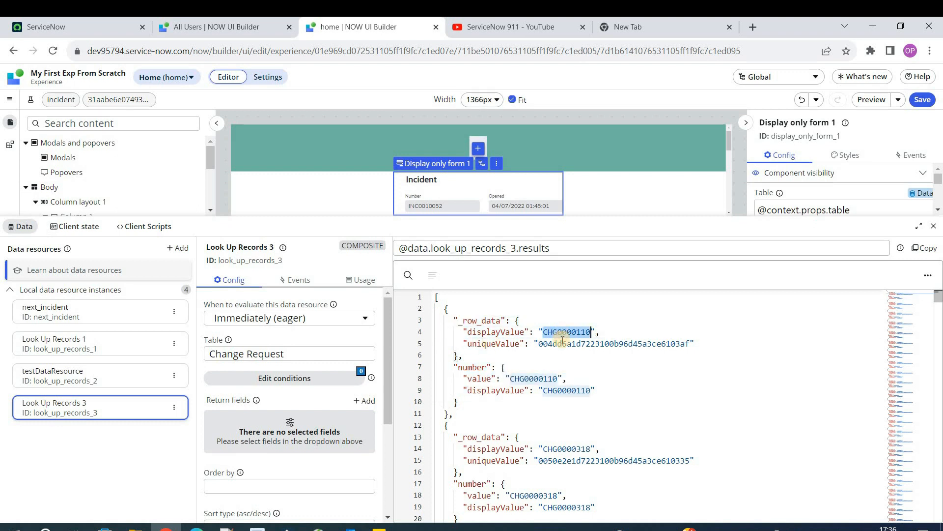
double_click(563, 342)
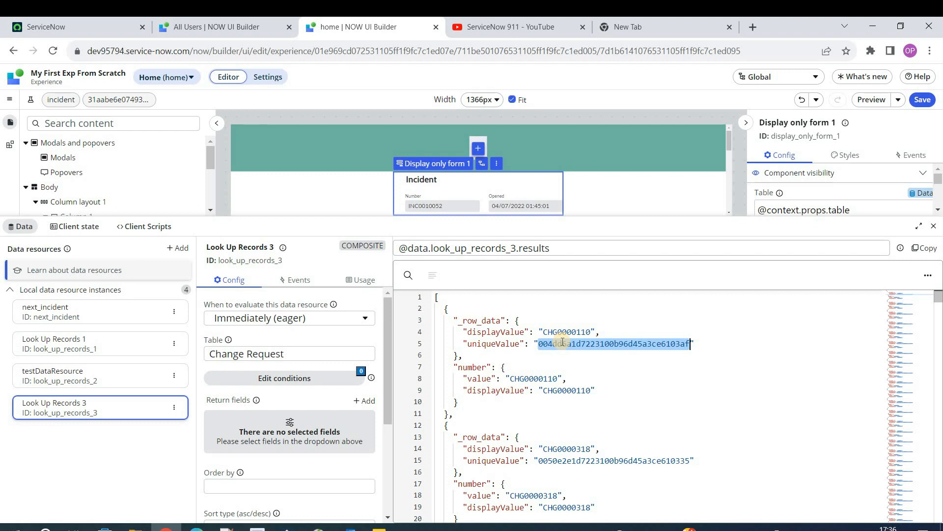
left_click(563, 342)
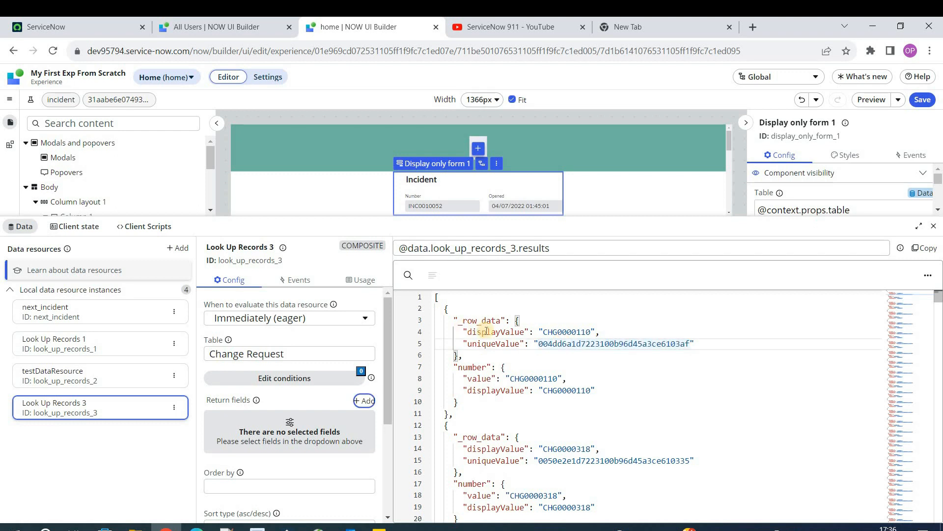
Apply a filter condition to Look Up Records 3 and add Short description as a return field.
left_click(326, 379)
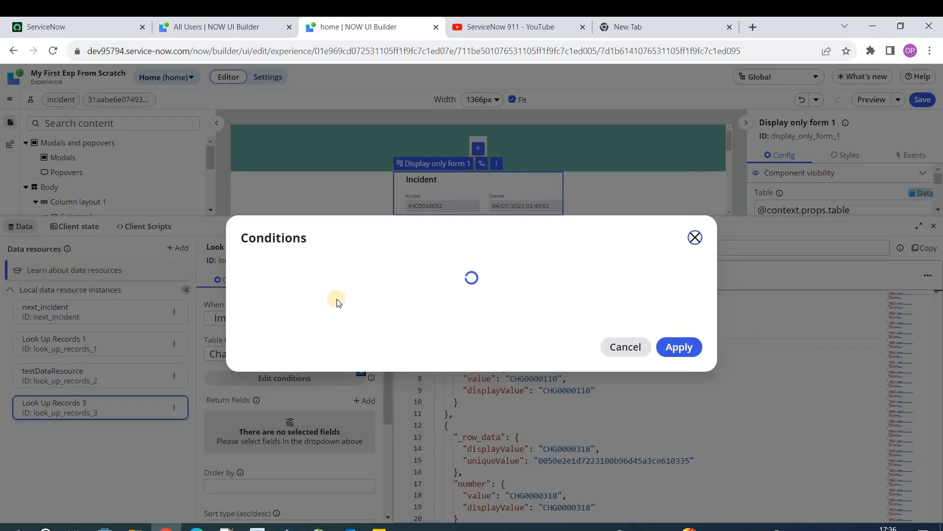
left_click(677, 432)
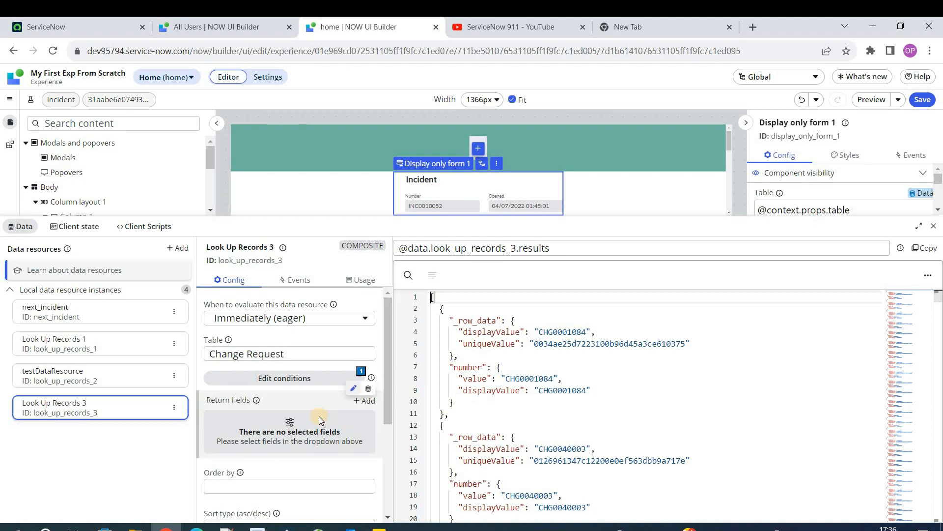
left_click(365, 402)
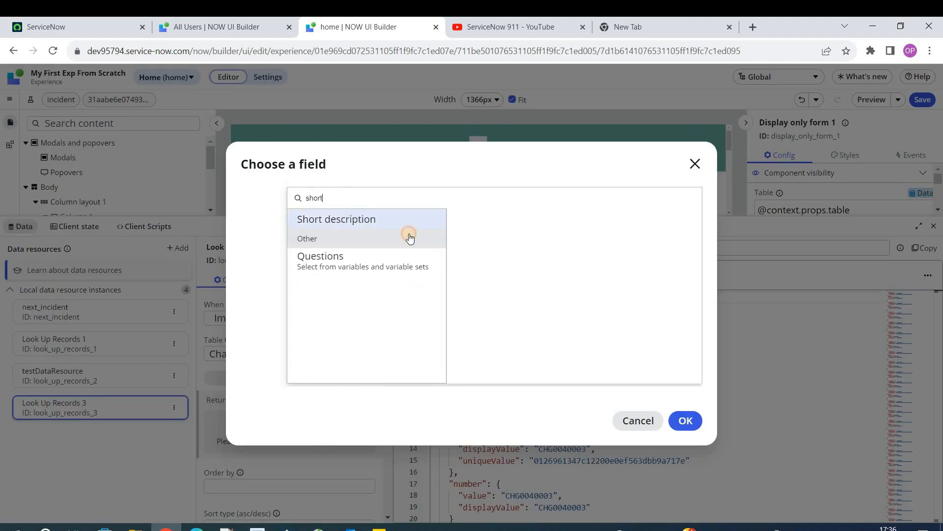
left_click(409, 224)
left_click(671, 422)
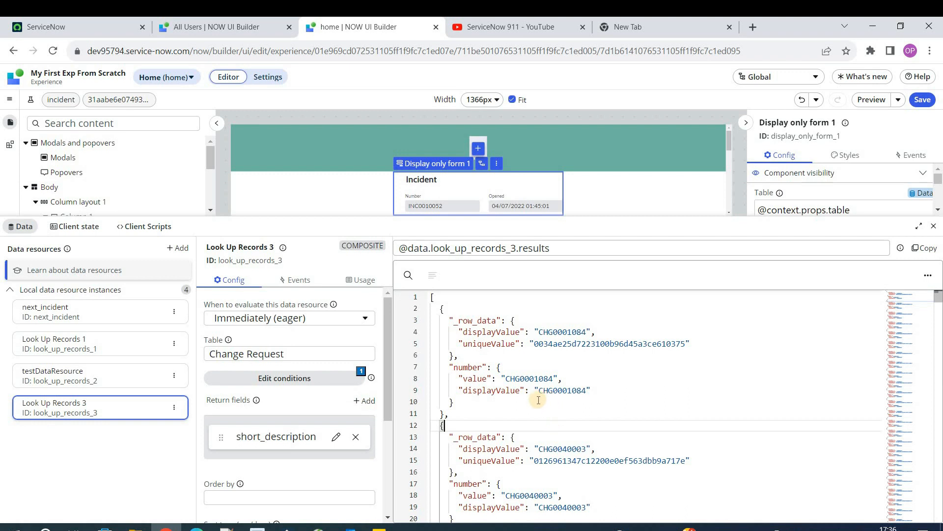
Highlight the complete first record with its short_description and look through the following records in the Look Up Records 3 results.
left_click_drag(432, 308, 449, 460)
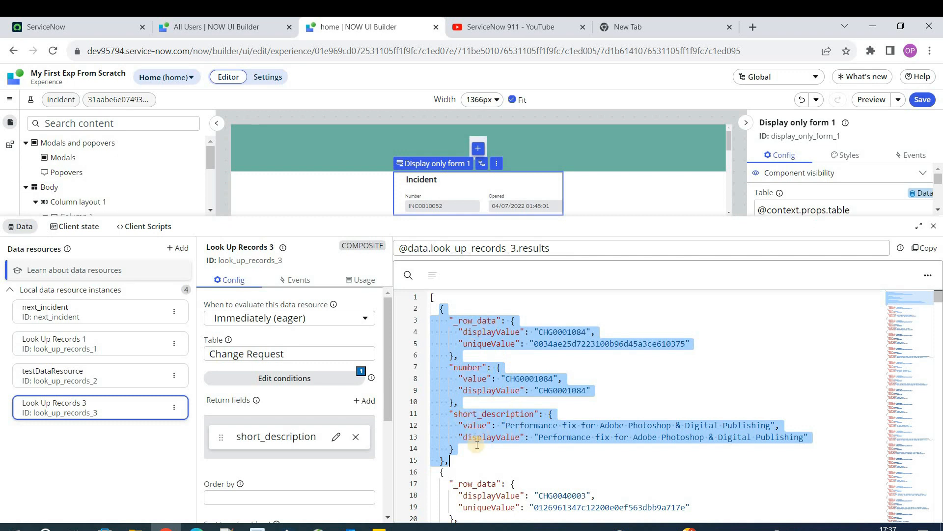
scroll(494, 444, "down", 8)
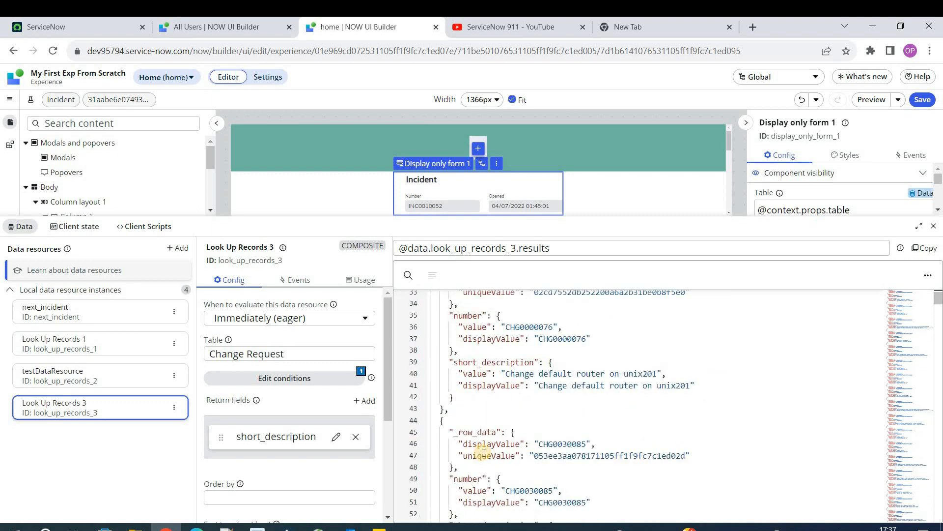
scroll(484, 453, "up", 8)
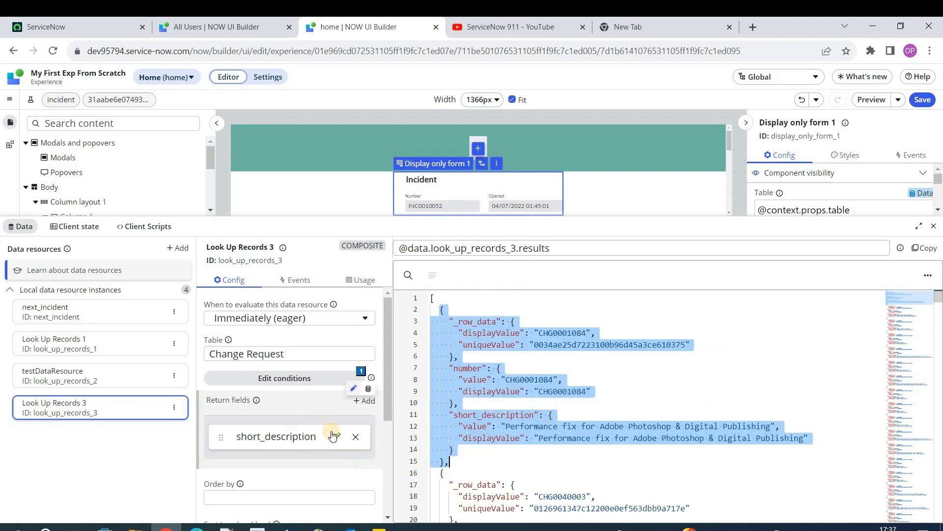
Review the remaining Look Up Records 3 settings, from Order by and Max results to Query category and Return field metadata.
left_click(309, 449)
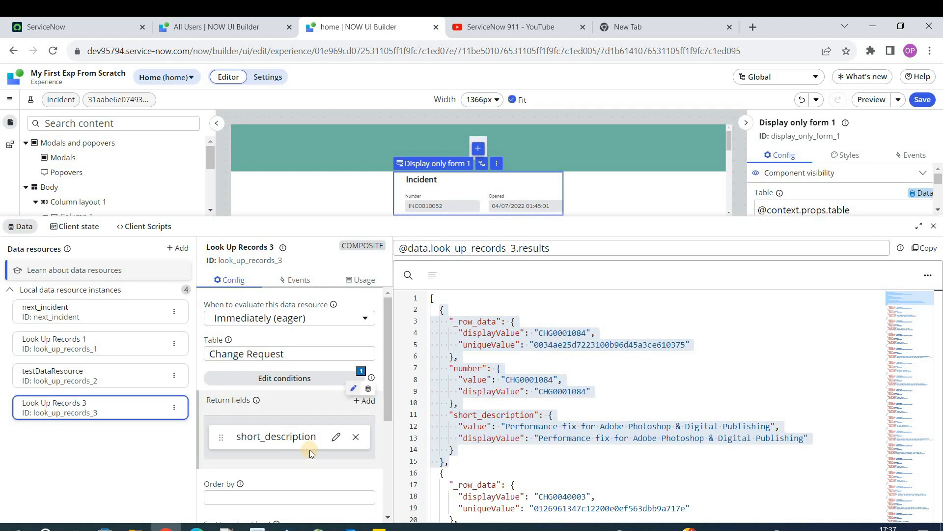
scroll(310, 449, "down", 3)
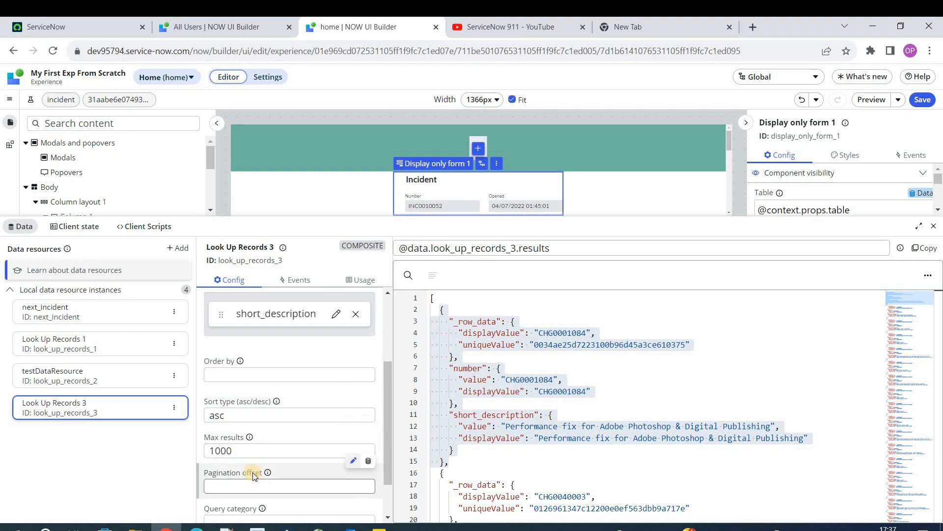
scroll(261, 466, "down", 1)
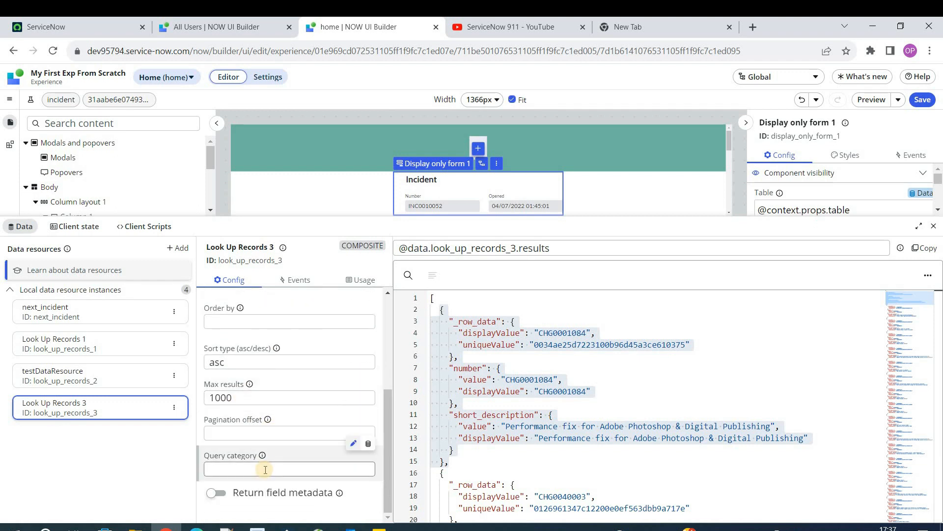
scroll(268, 467, "up", 3)
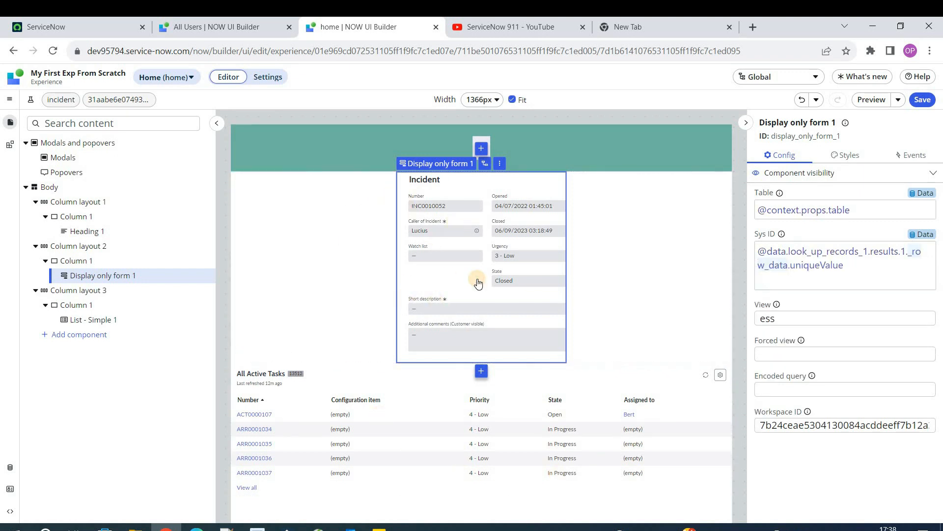
left_click(490, 143)
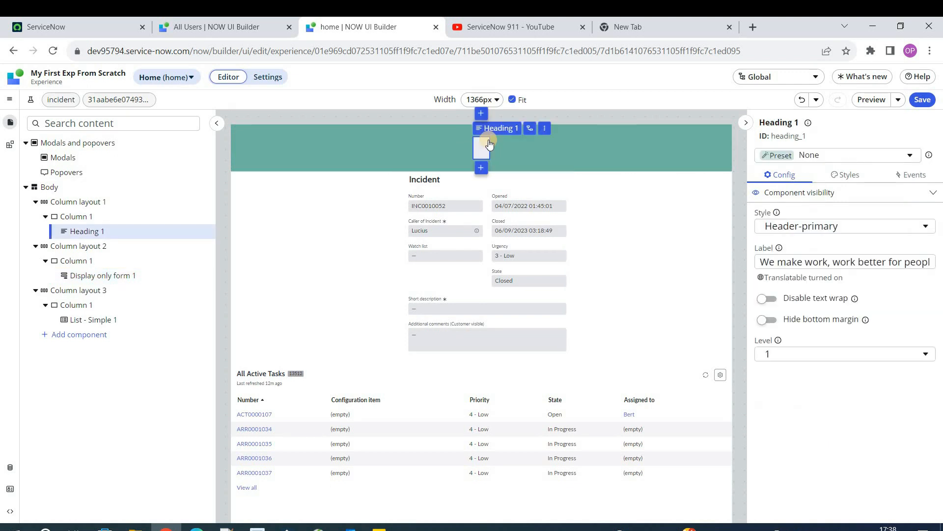
mouse_move(837, 261)
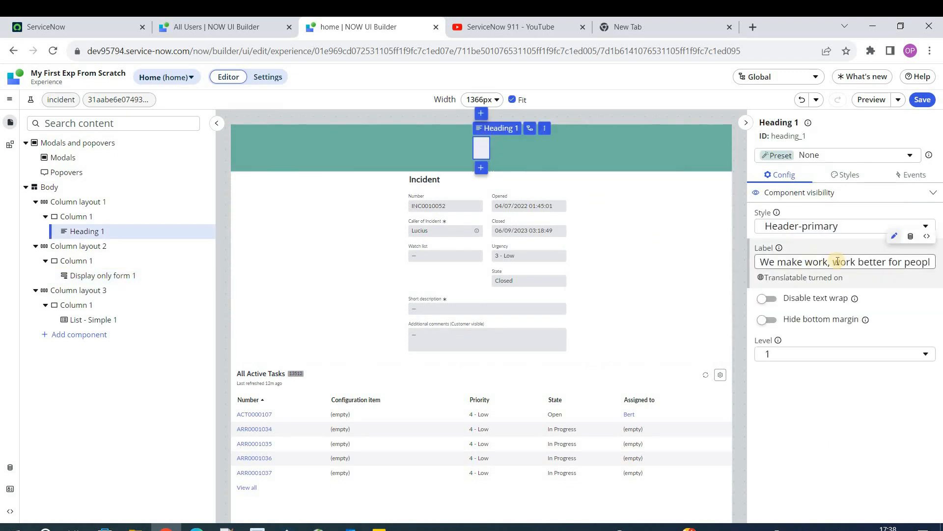
left_click(912, 237)
left_click(865, 266)
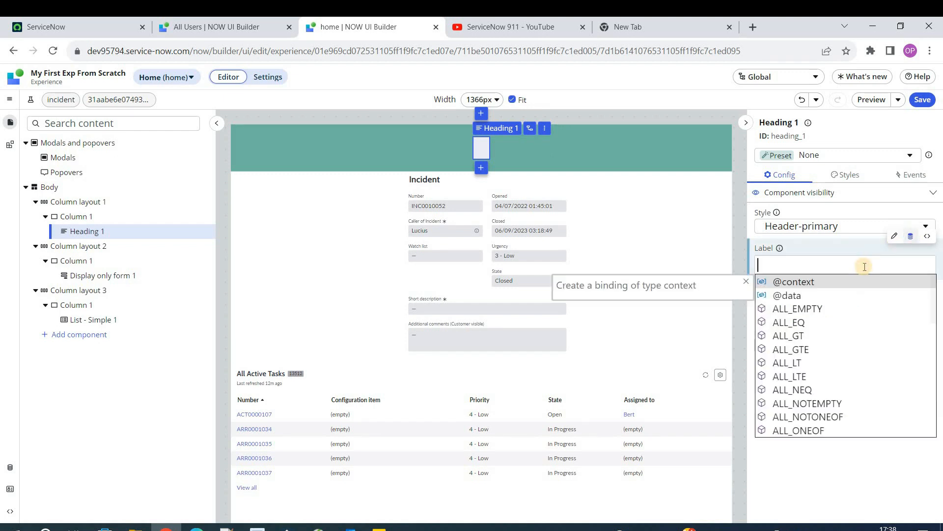
left_click(834, 298)
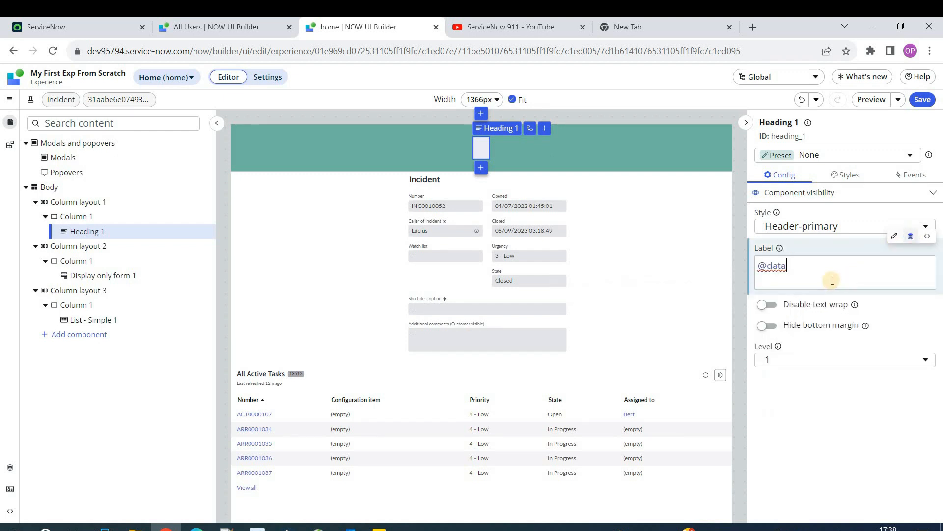
type(".")
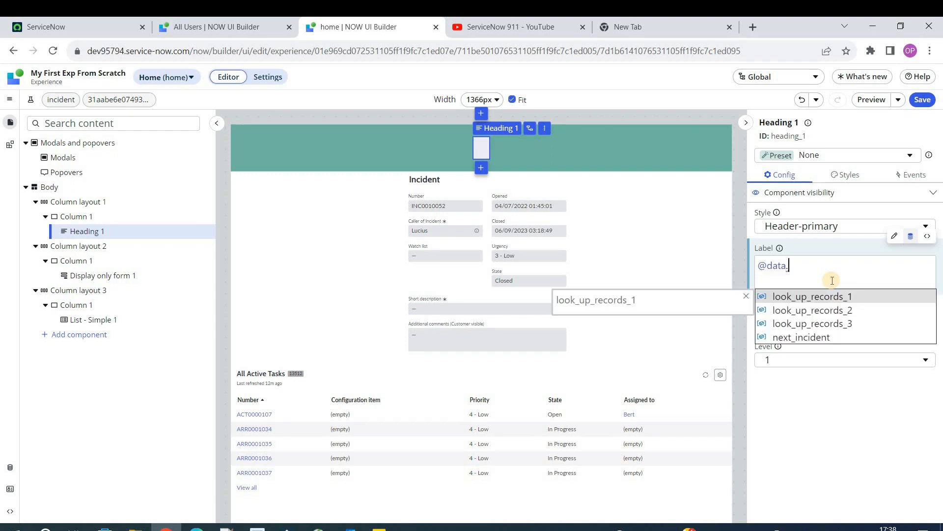
left_click(834, 325)
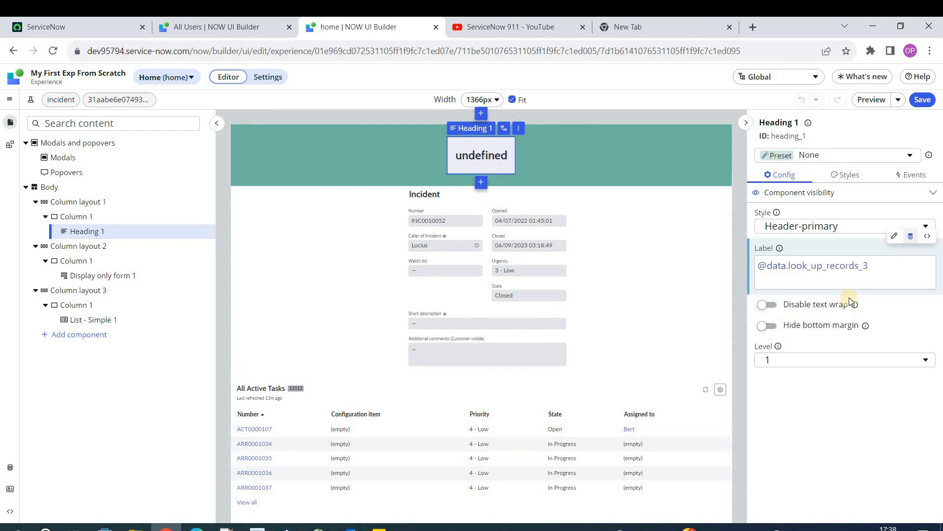
type(".")
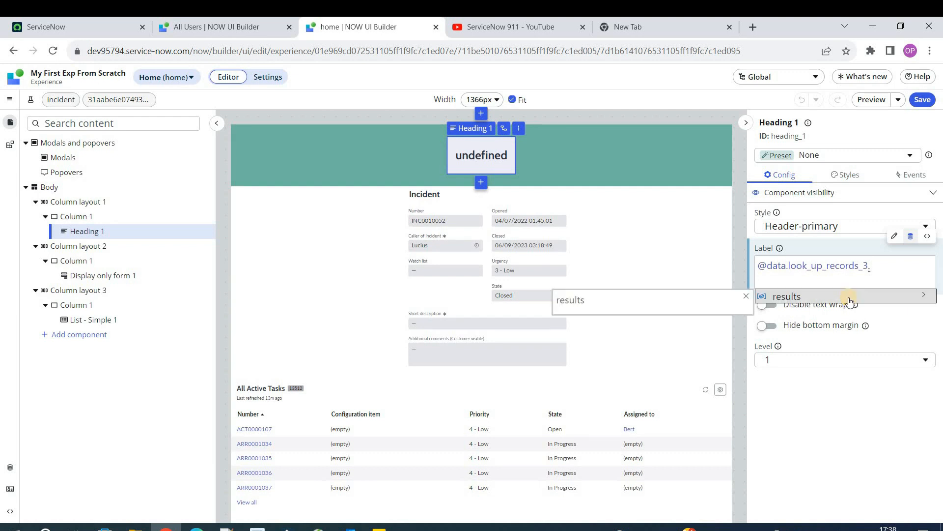
left_click(848, 296)
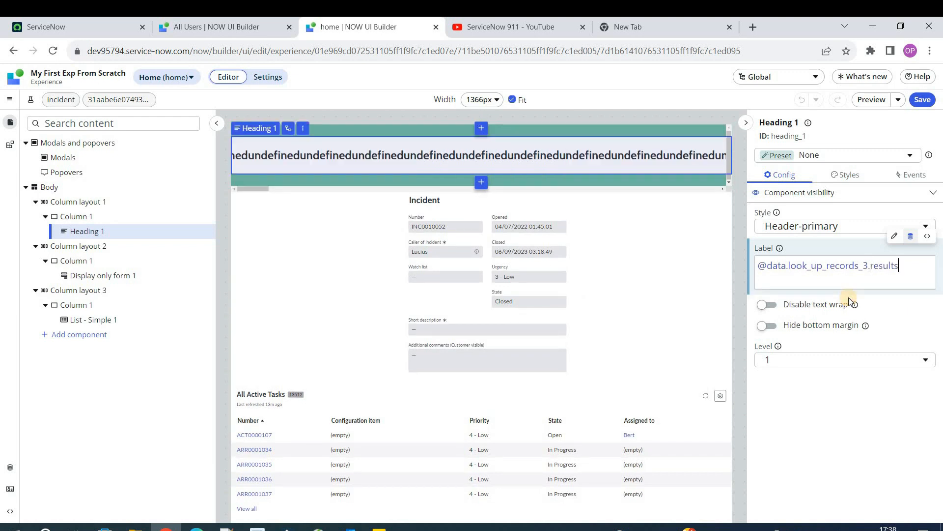
type(".")
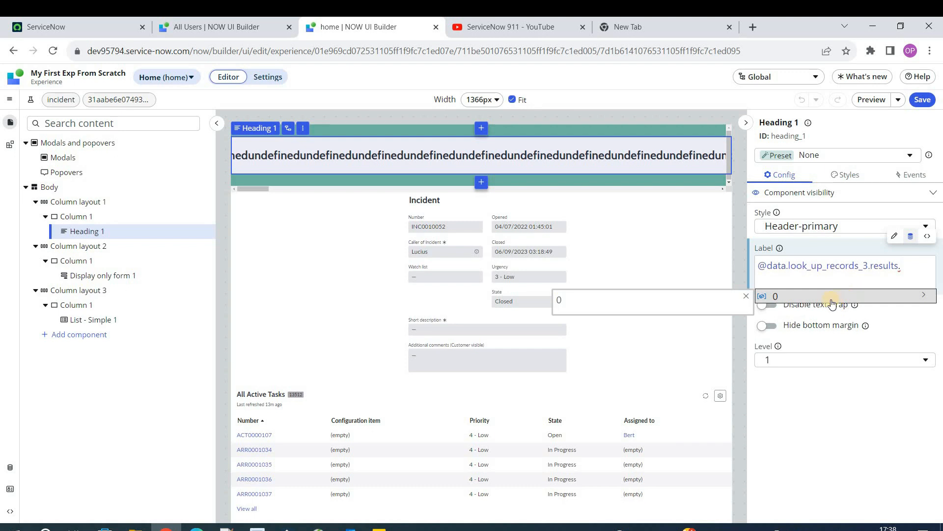
left_click(797, 297)
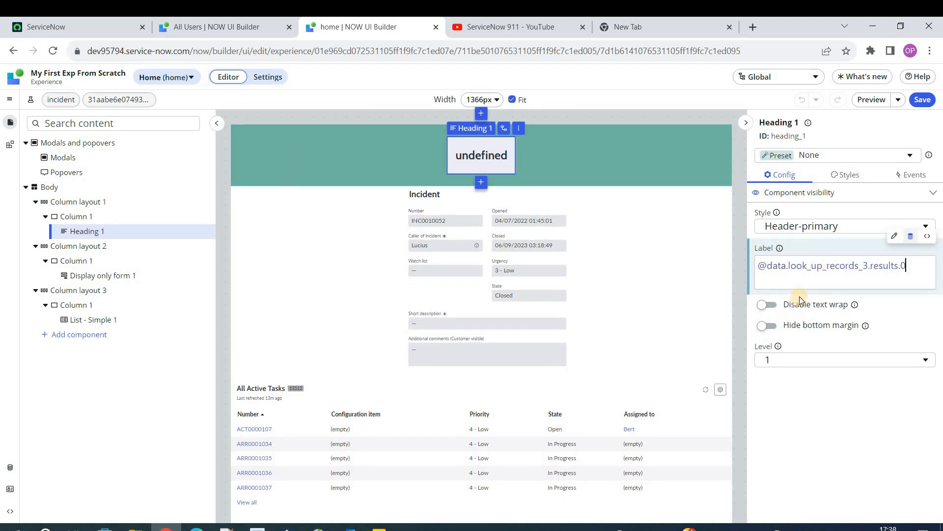
type(".")
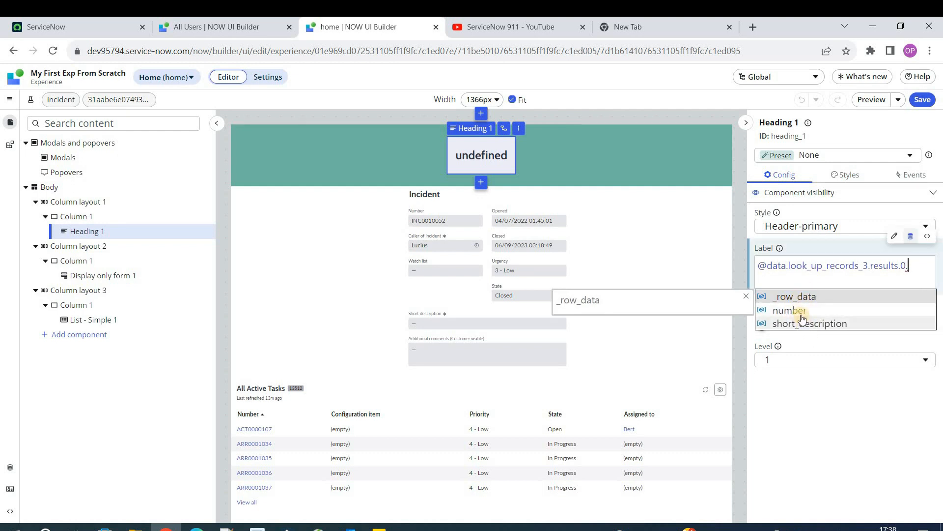
left_click(801, 313)
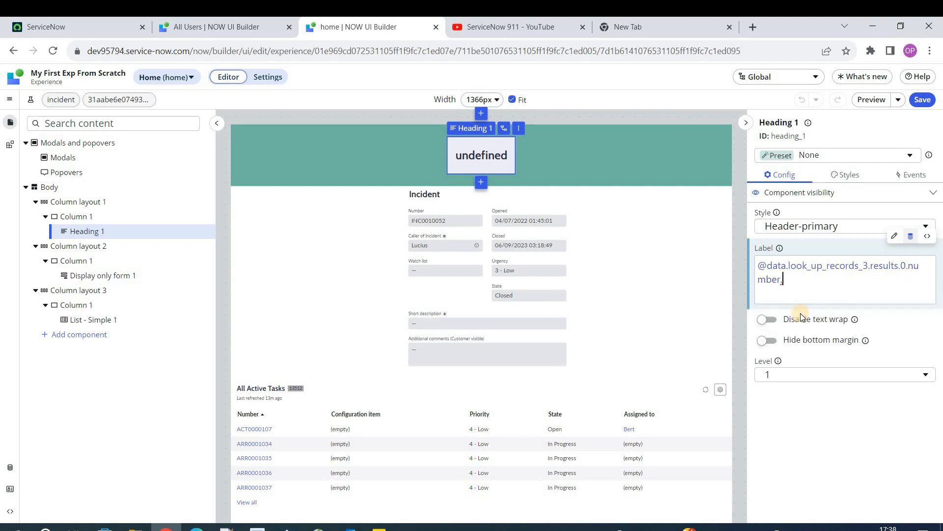
type(".value")
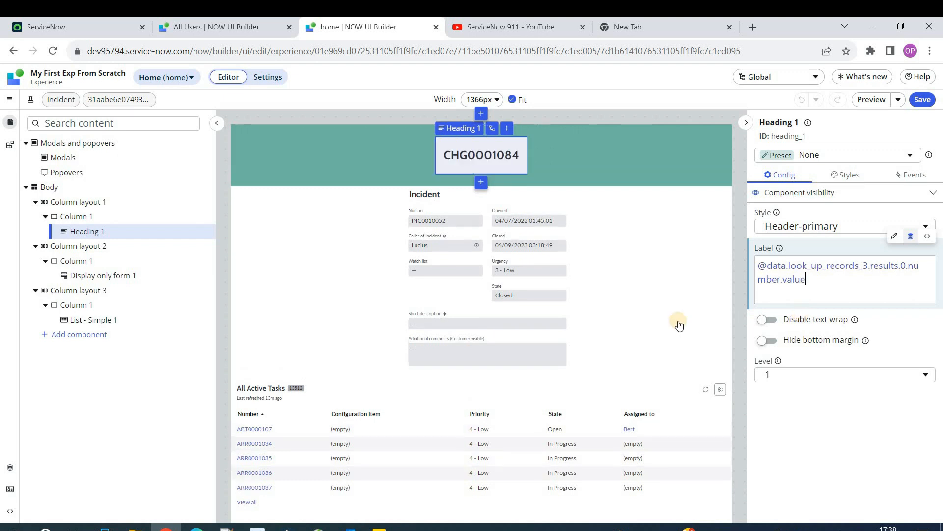
Compare the heading's label binding with the Look Up Records 3 results, highlighting the first record's number object, its value key and value.
left_click_drag(807, 281, 743, 265)
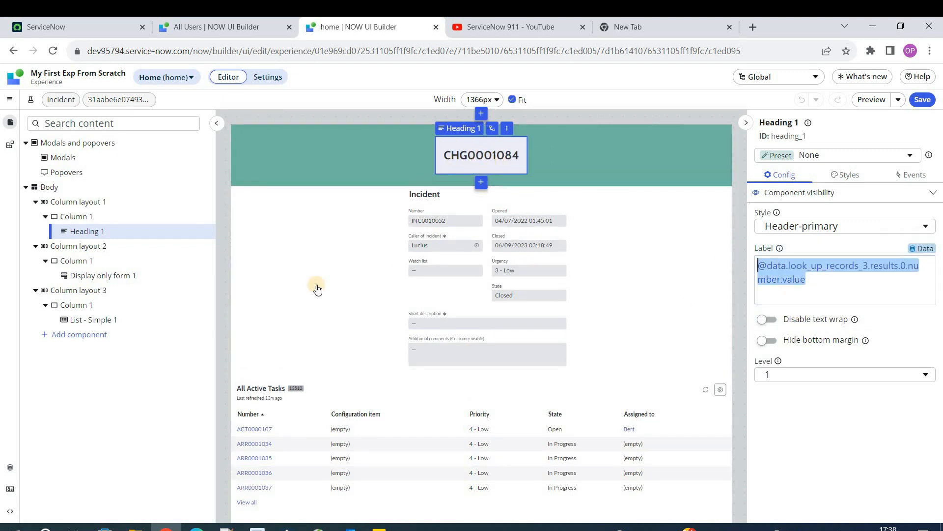
left_click(10, 467)
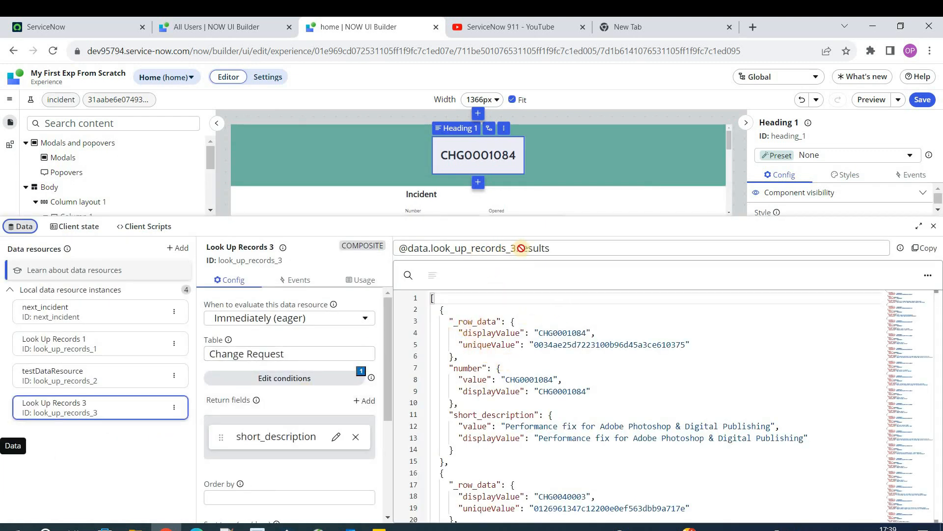
double_click(470, 368)
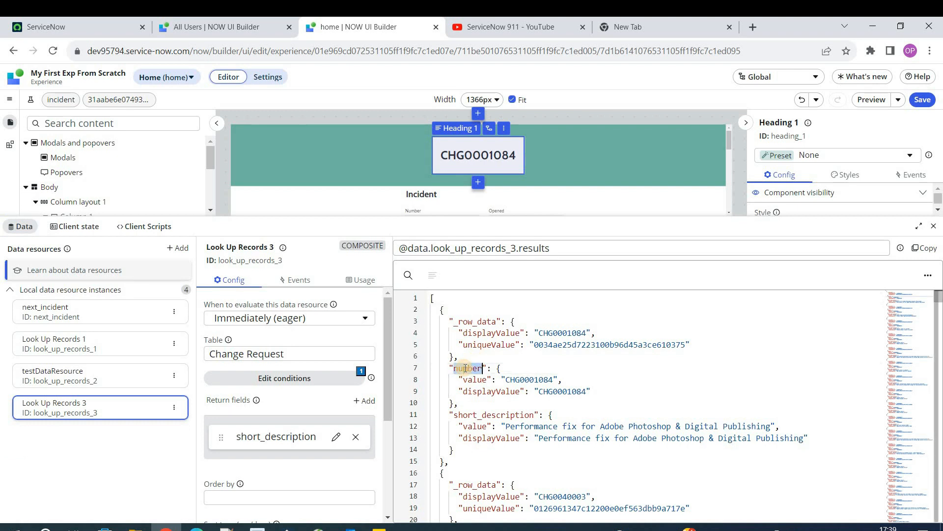
double_click(475, 379)
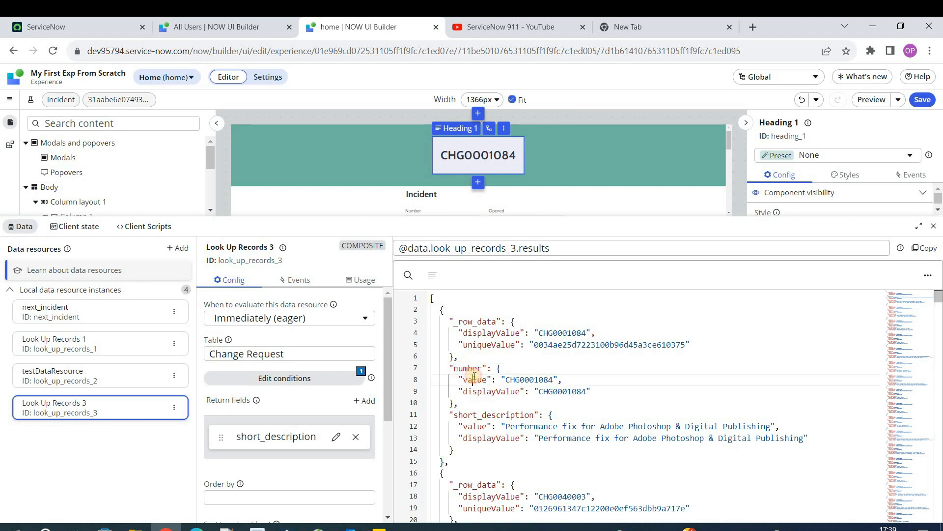
double_click(534, 379)
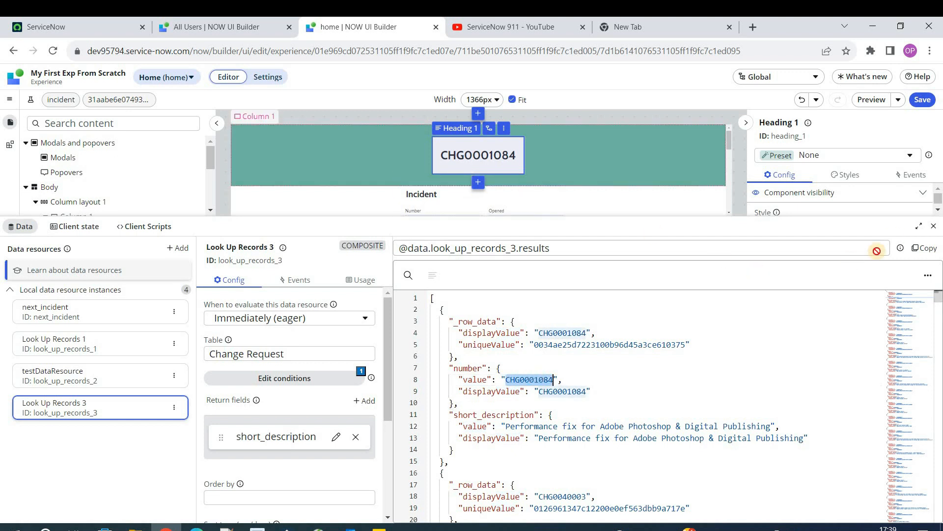
left_click(931, 226)
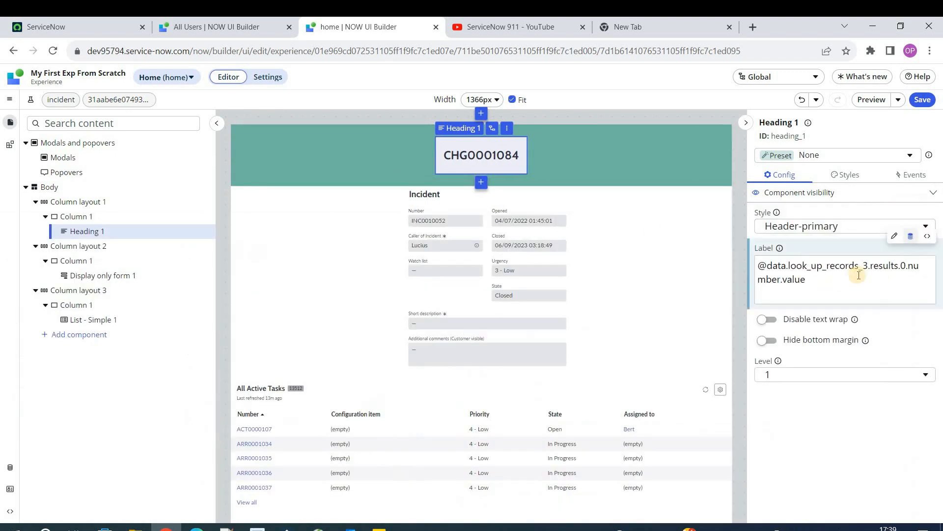
left_click(901, 265)
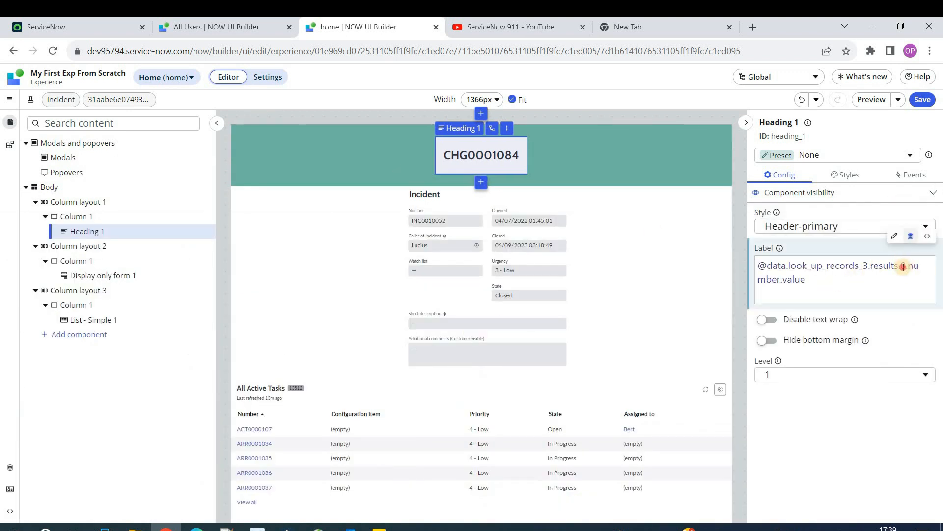
key("Right")
key("Right")
key("Right")
key("Right")
key("Right")
key("Right")
key("Right")
key("Right")
key("Right")
key("Right")
key("Right")
key("Right")
key("Right")
key("Right")
key("Right")
key("Right")
key("Right")
key("Right")
key("Right")
key("Right")
key("Delete")
key("Delete")
type("1.")
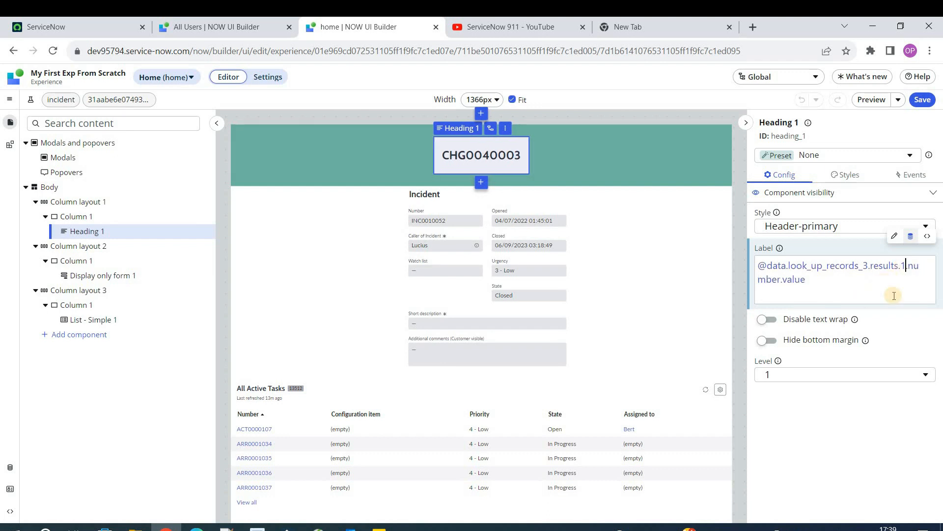
left_click(578, 152)
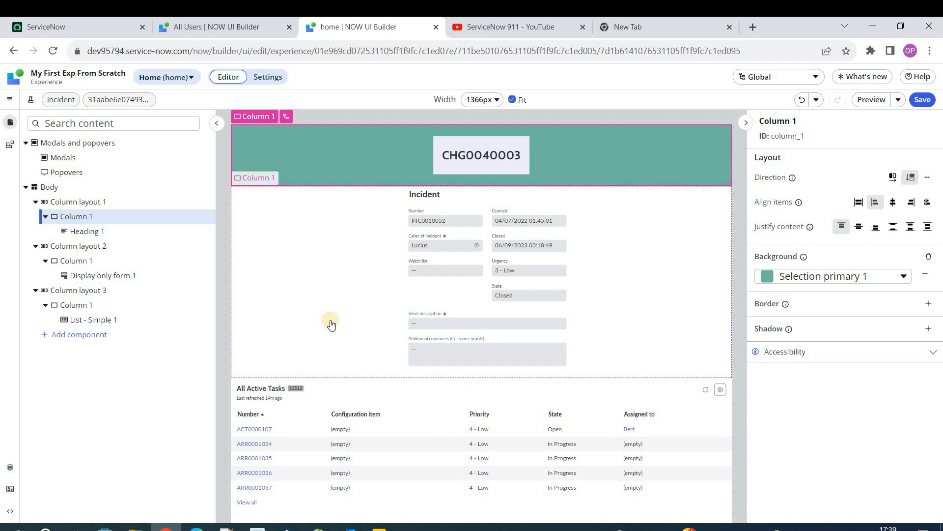
Reselect the page heading and open its label binding.
left_click(470, 155)
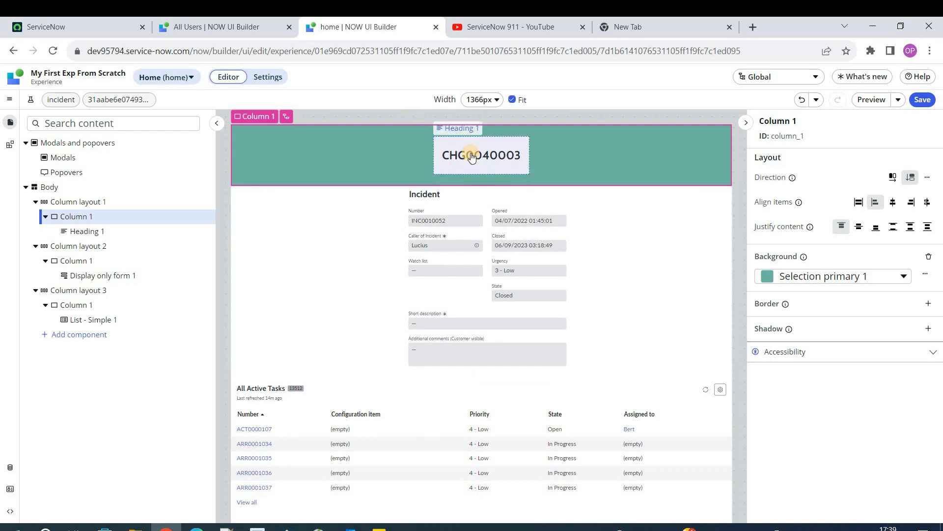
left_click(815, 265)
key("ctrl+v")
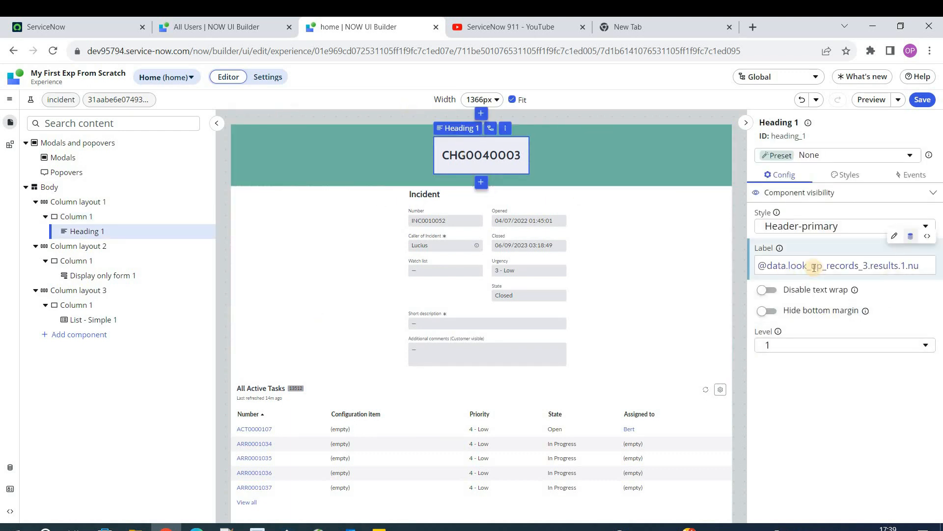